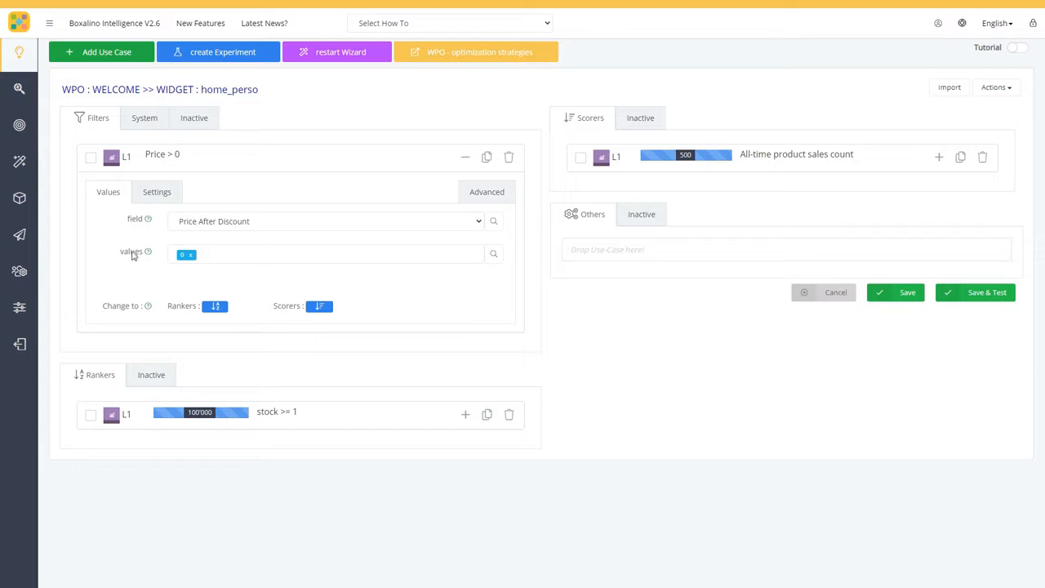
# Step: Examine the values, settings and advanced options of the "Price > 0" filter and the "All-time product sales count" scorer
pyautogui.click(796, 155)
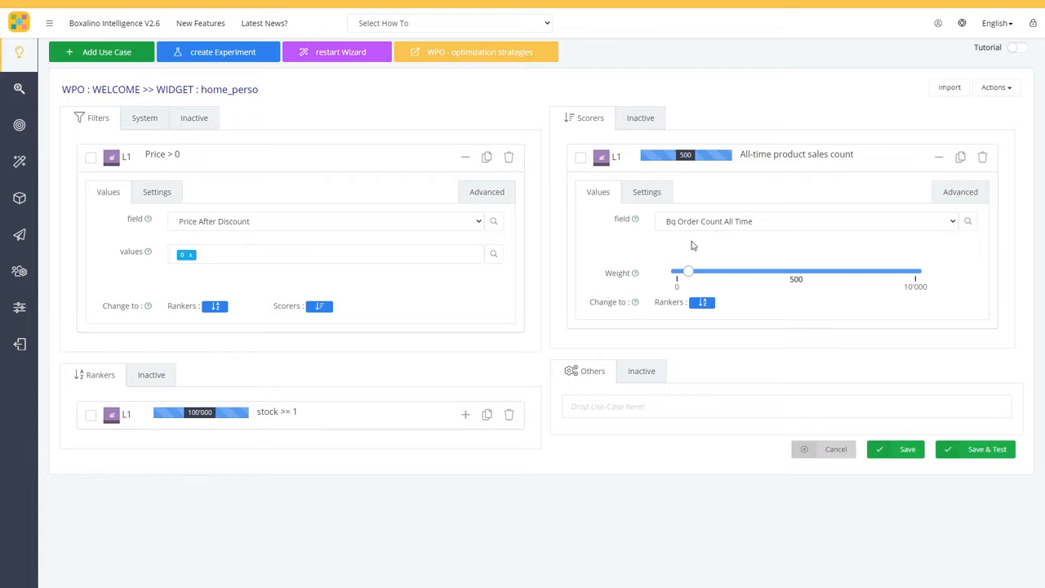
pyautogui.click(486, 194)
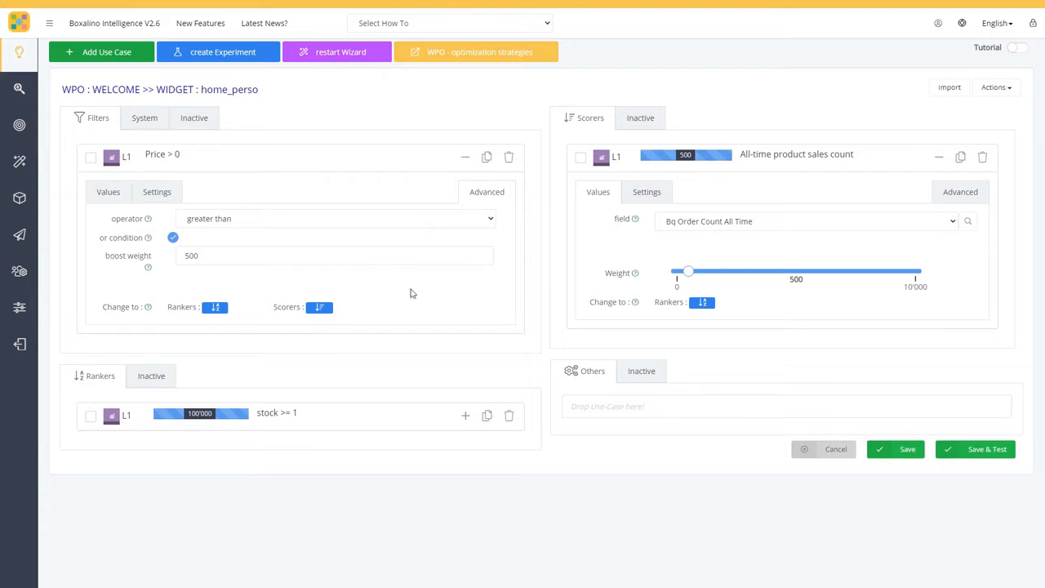
pyautogui.click(960, 191)
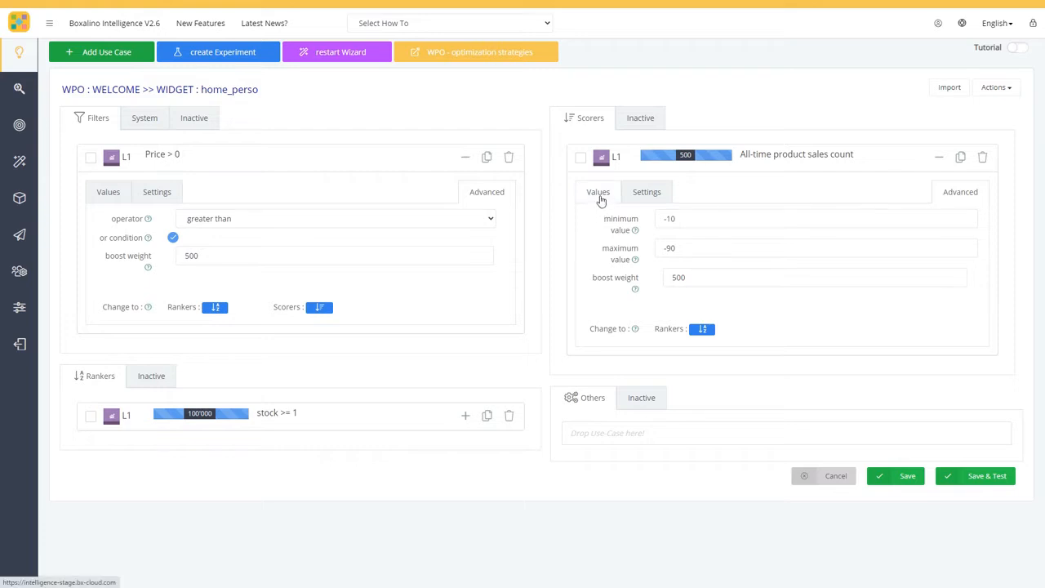
pyautogui.click(646, 194)
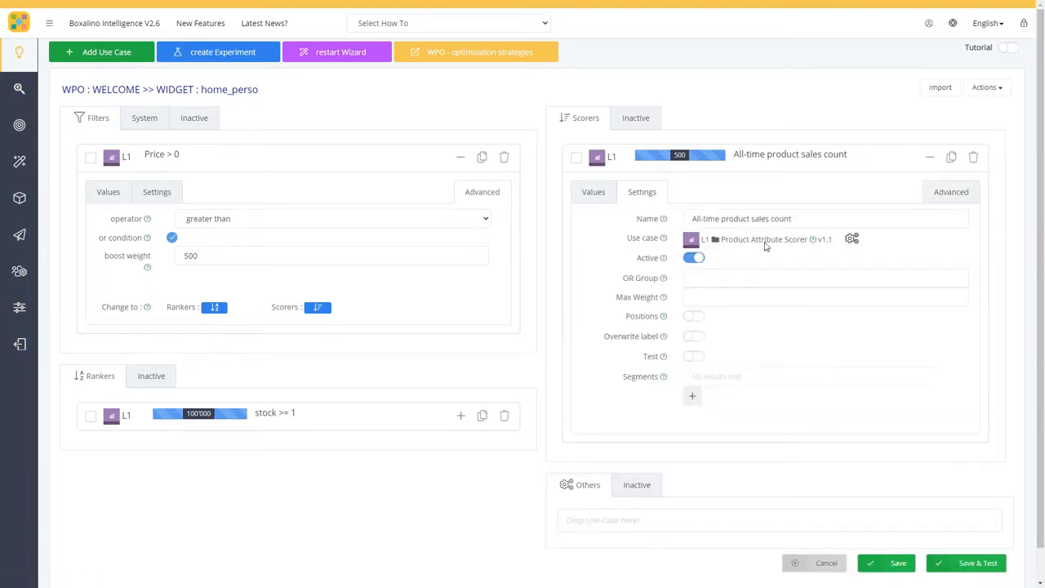
pyautogui.click(158, 193)
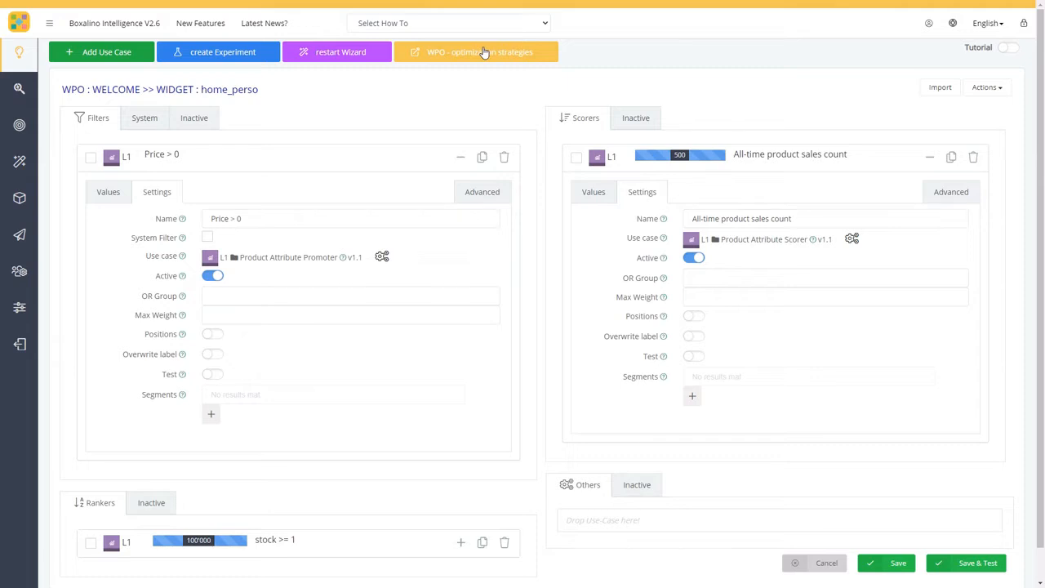
pyautogui.click(482, 193)
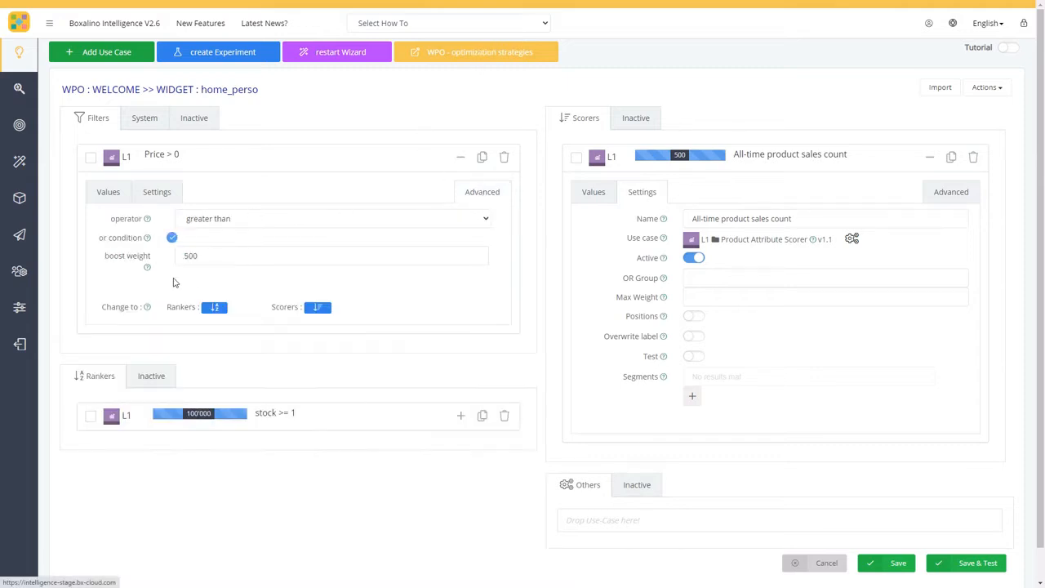
pyautogui.click(108, 191)
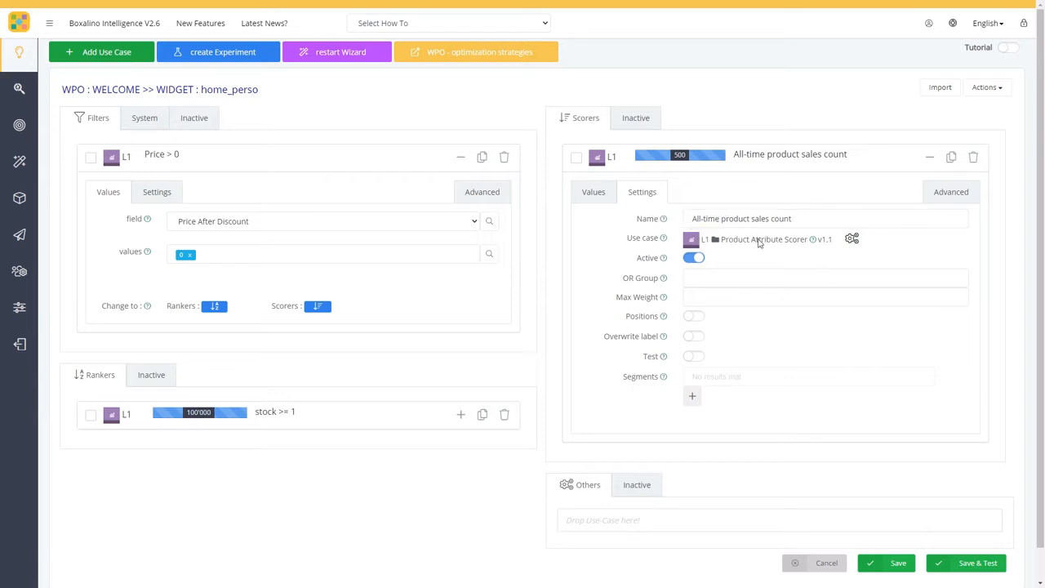
pyautogui.click(173, 193)
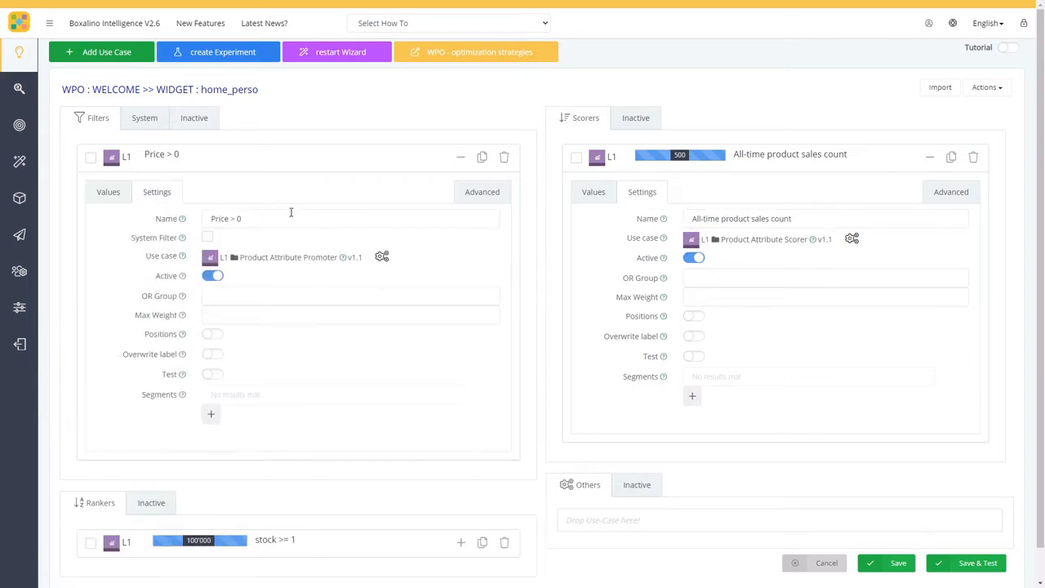
# Step: Examine the settings of the "stock >= 1" ranker and compare them with those of the price filter
pyautogui.click(284, 539)
pyautogui.scroll(-2, 278, 453)
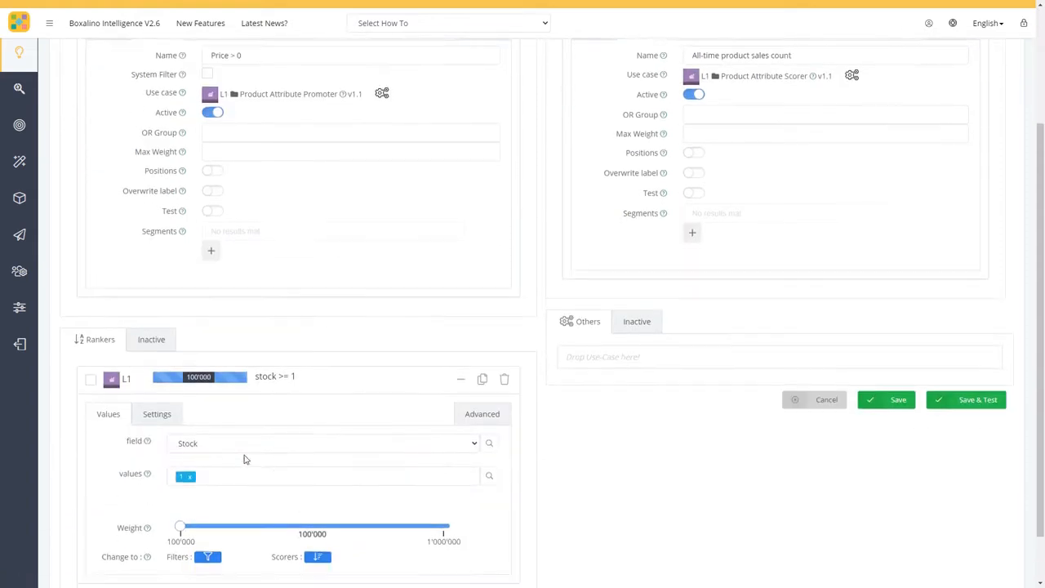
pyautogui.click(157, 417)
pyautogui.scroll(-1, 245, 428)
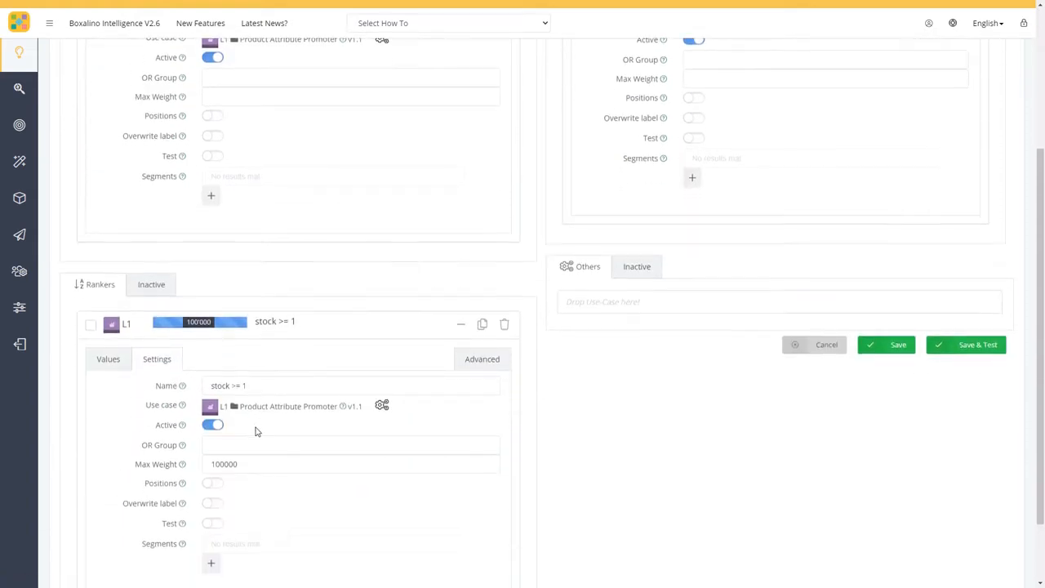
pyautogui.scroll(-1, 261, 440)
pyautogui.scroll(5, 272, 455)
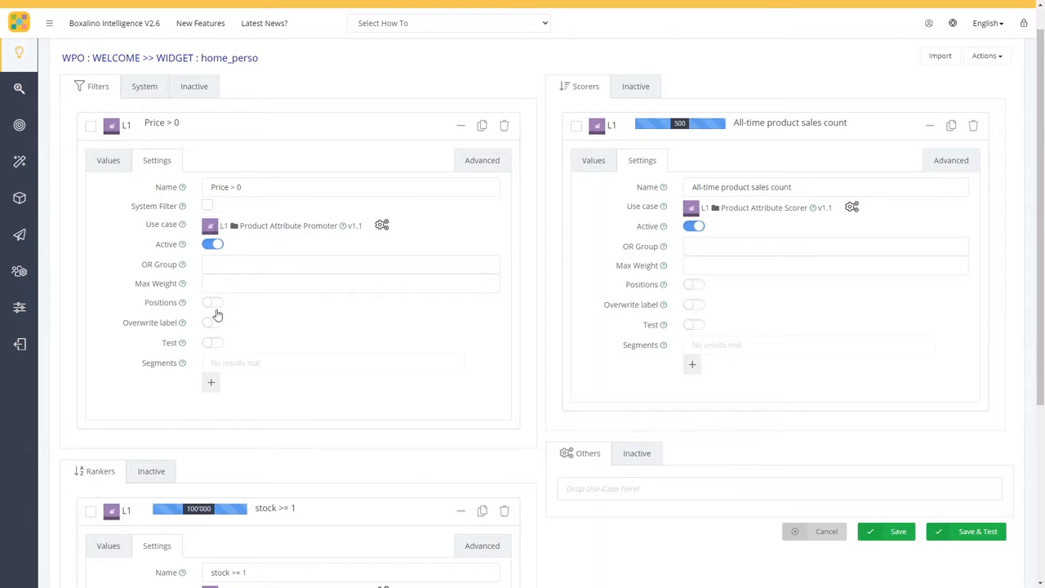
pyautogui.scroll(-3, 316, 310)
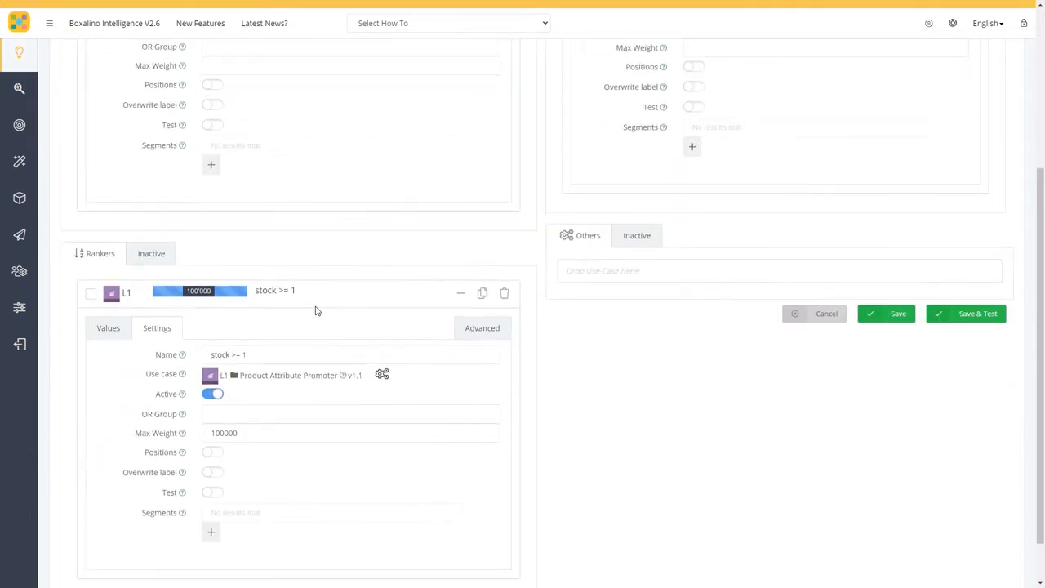
pyautogui.scroll(3, 317, 311)
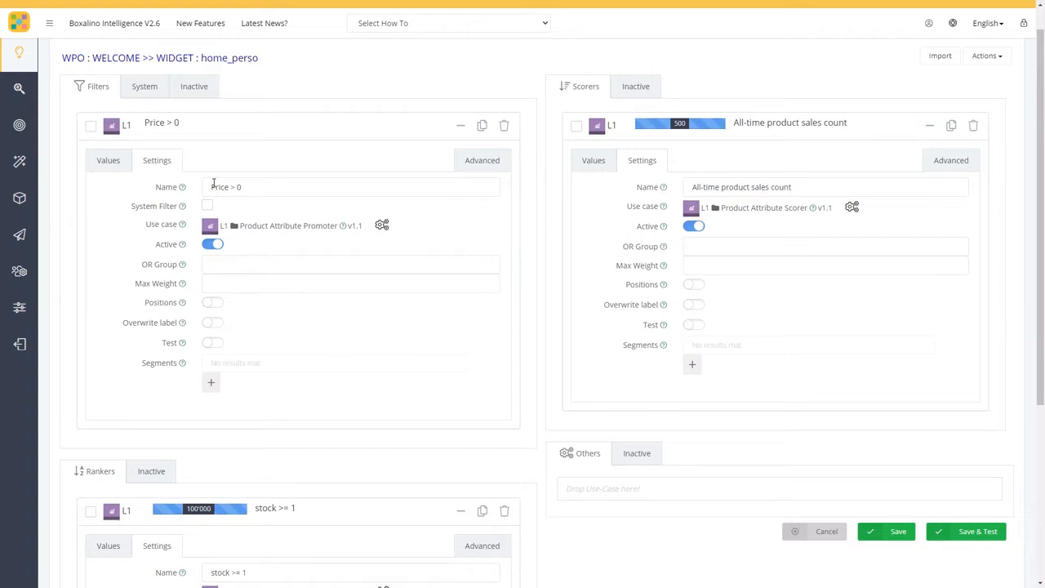
# Step: Rename the price filter as "Product Price > 0" and collapse the details of all three use cases
pyautogui.moveTo(212, 183); pyautogui.dragTo(255, 184)
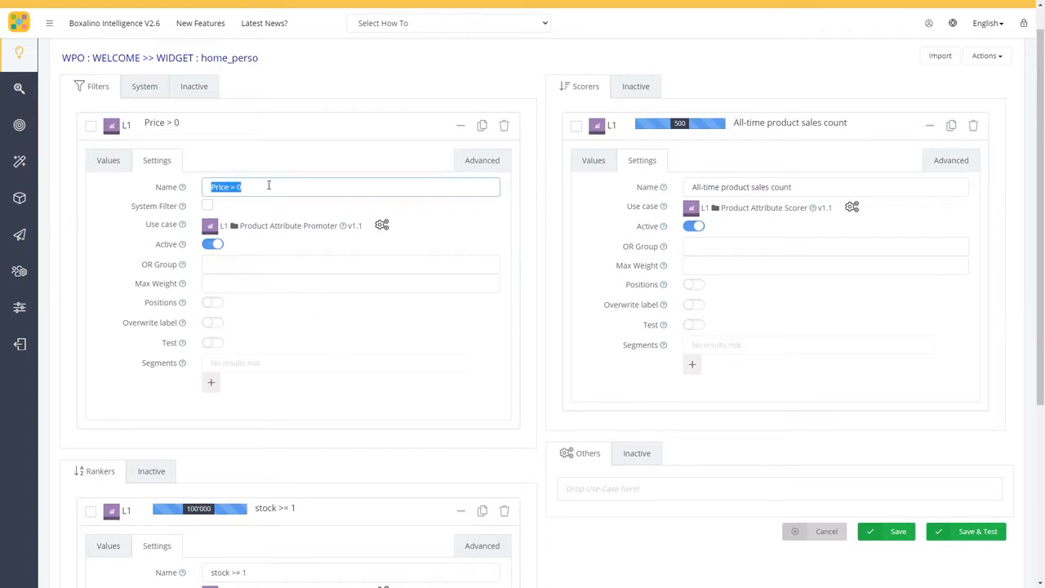
pyautogui.click(272, 186)
pyautogui.write('Product')
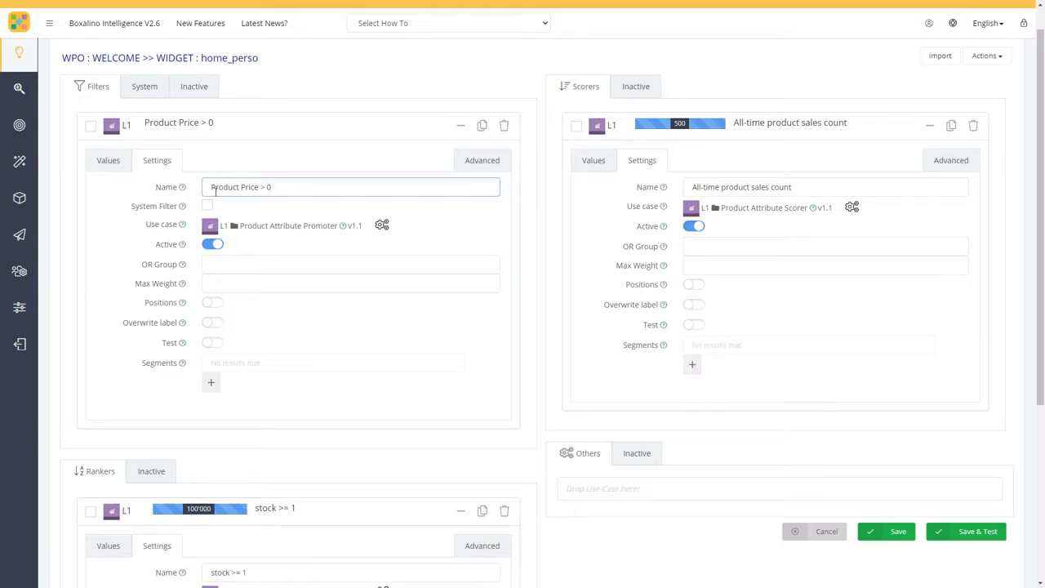
pyautogui.click(223, 126)
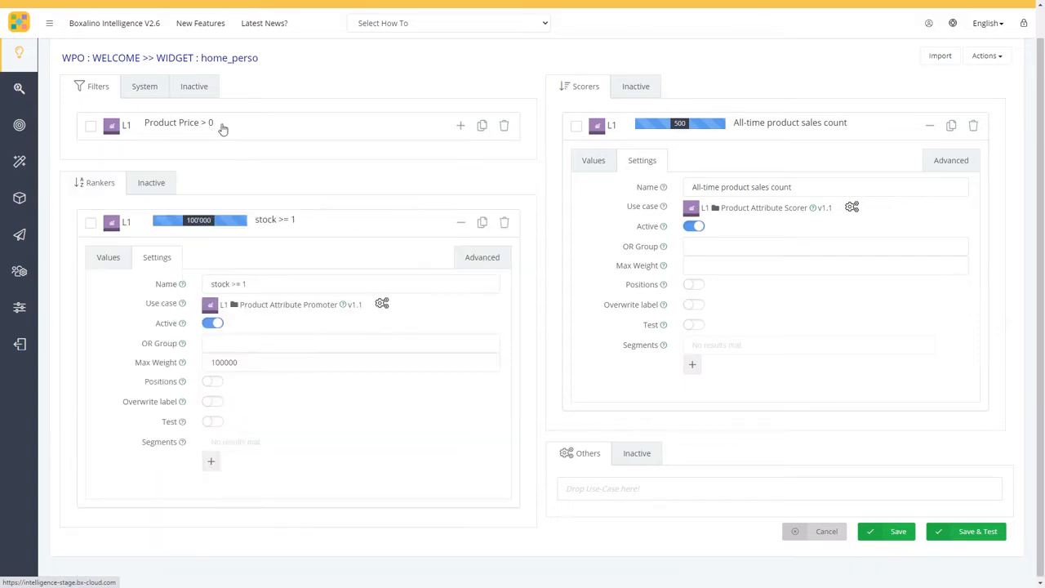
pyautogui.click(268, 219)
pyautogui.click(754, 125)
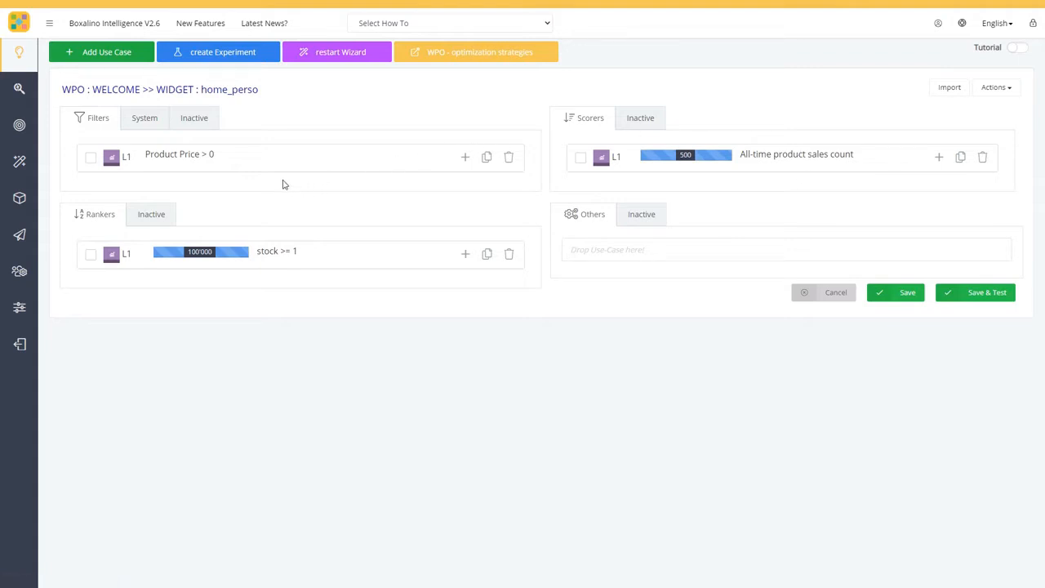
# Step: Change the "stock >= 1" ranker into a filter
pyautogui.click(188, 161)
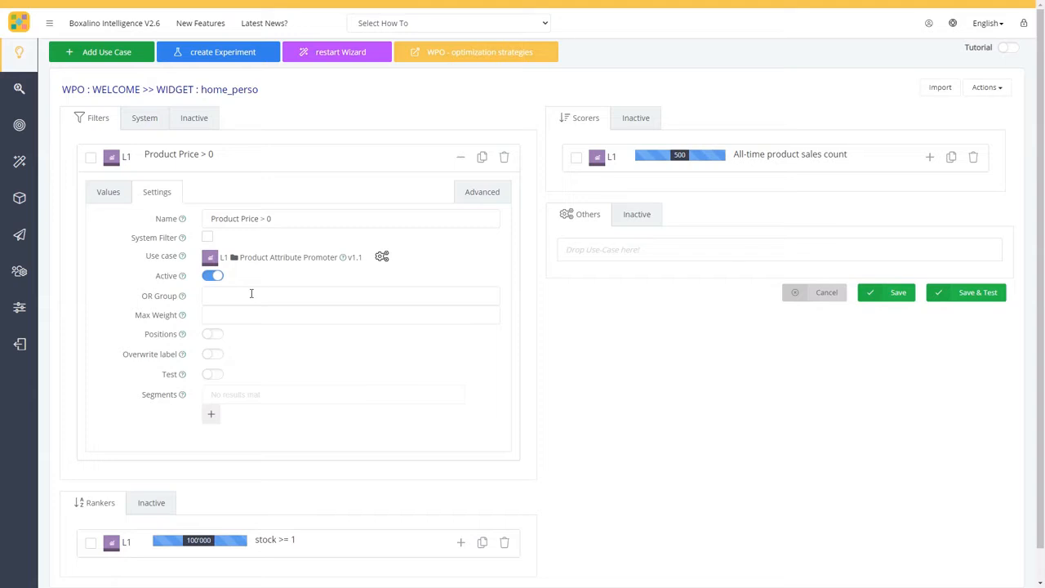
pyautogui.click(270, 542)
pyautogui.scroll(-3, 270, 483)
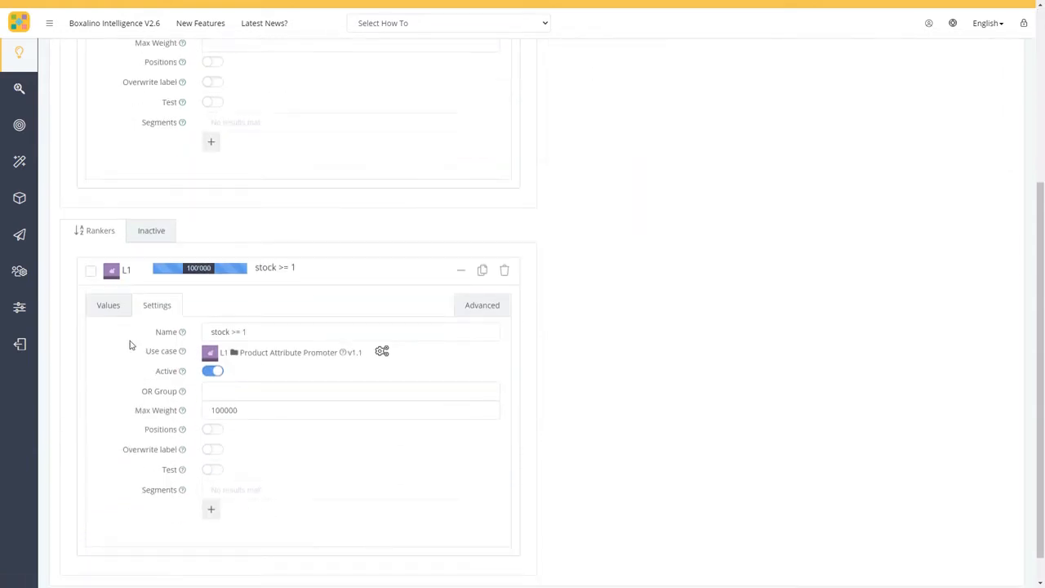
pyautogui.click(93, 306)
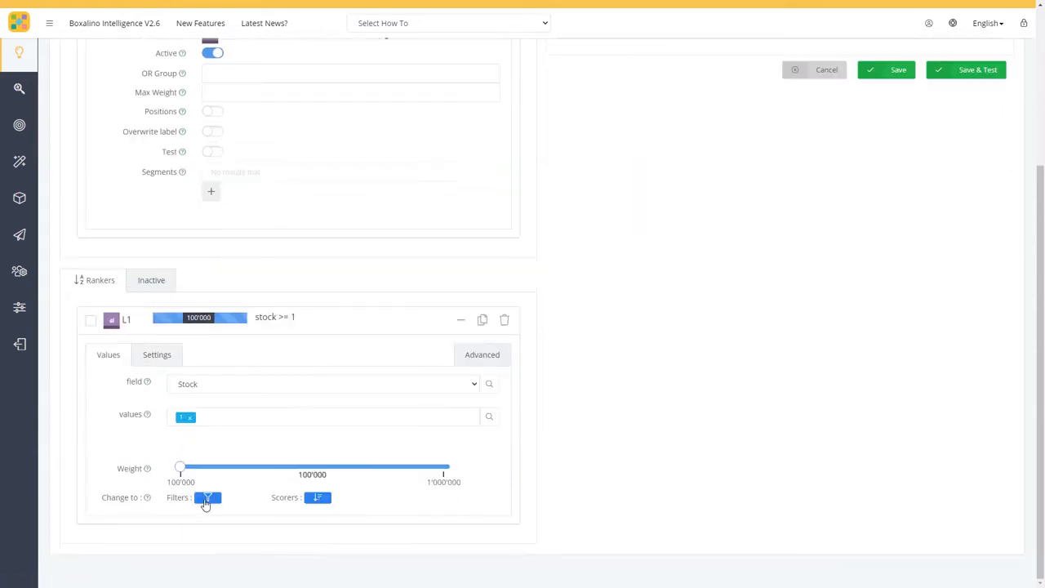
pyautogui.click(205, 499)
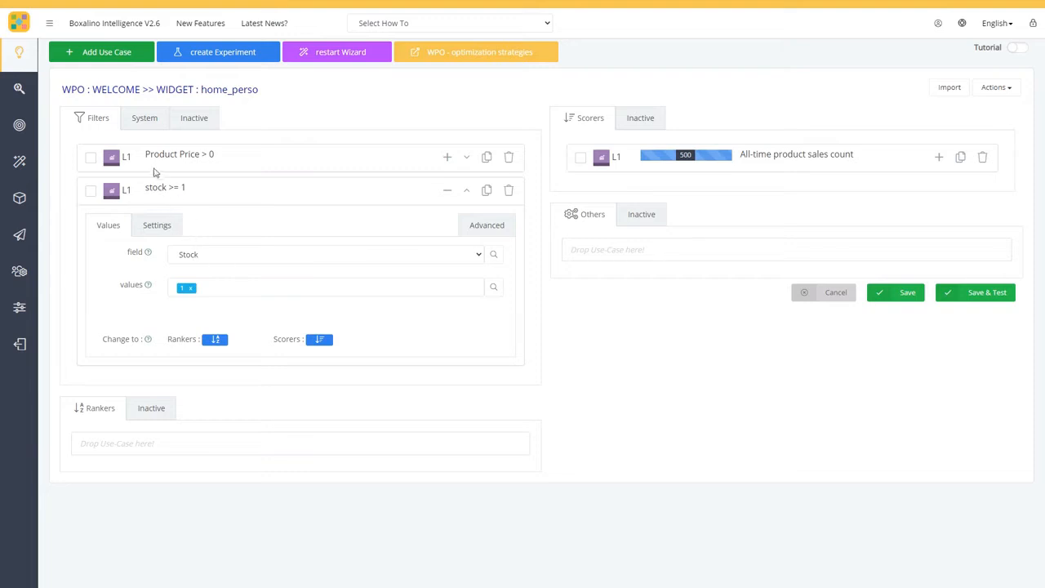
# Step: Set the OR Group of both the "stock >= 1" and "Product Price > 0" filters to price_or_stock
pyautogui.click(172, 227)
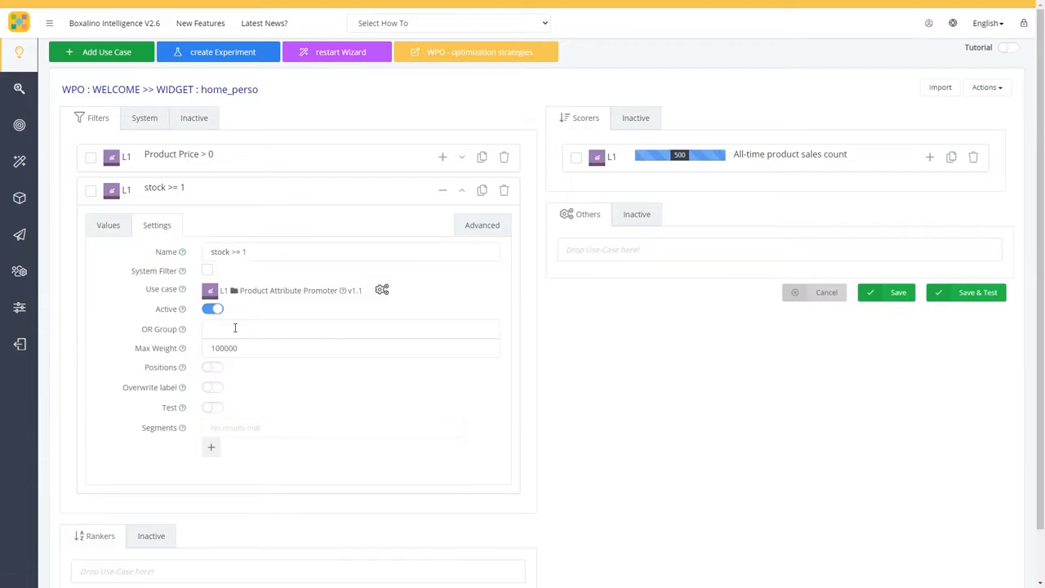
pyautogui.click(232, 328)
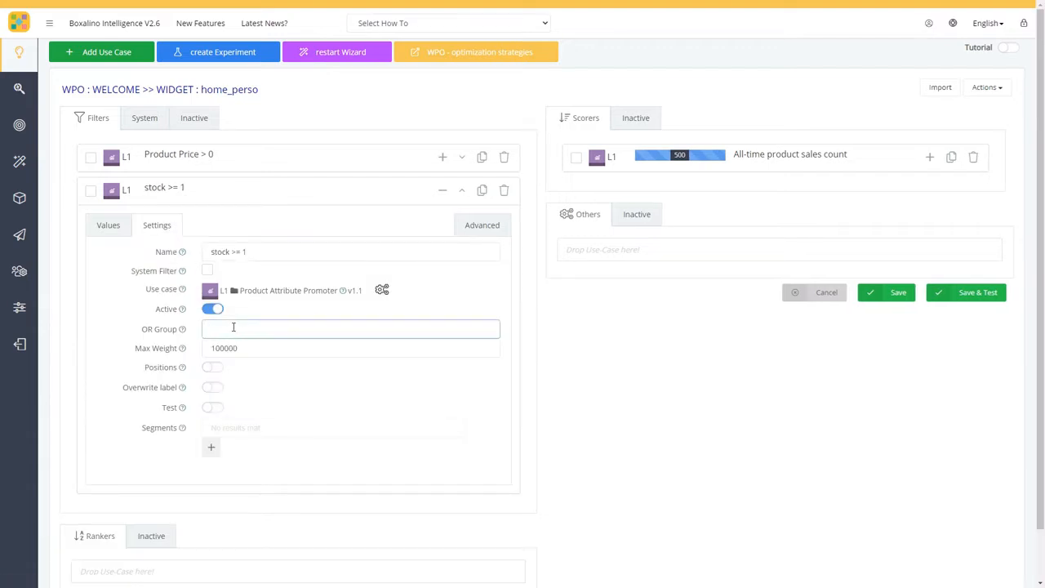
pyautogui.write('price_or_stock')
pyautogui.doubleClick(234, 328)
pyautogui.hotkey('ctrl', 'c')
pyautogui.click(190, 157)
pyautogui.click(232, 295)
pyautogui.hotkey('ctrl', 'v')
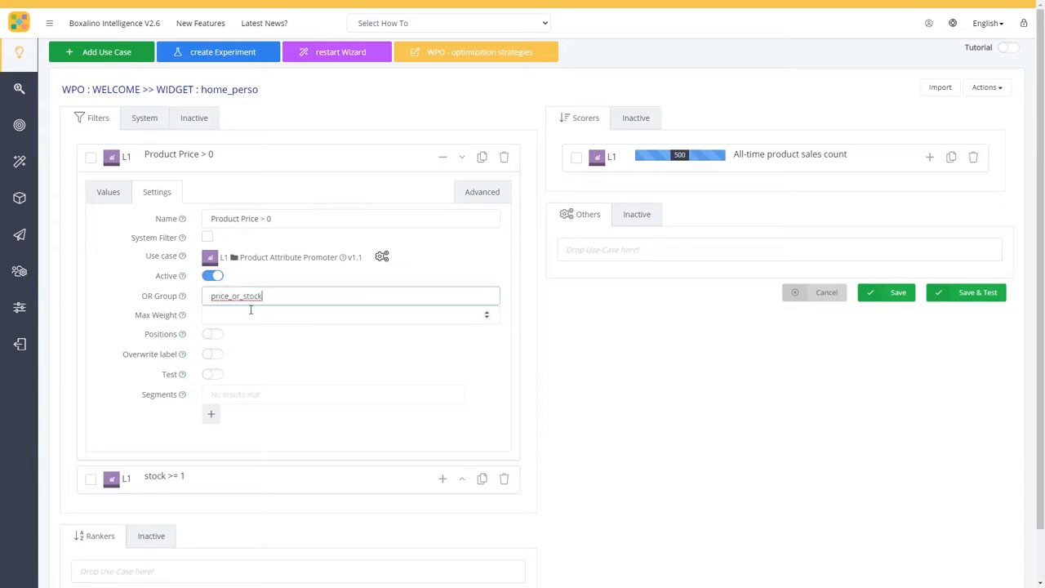
# Step: Clear the OR Group of both filters and change "stock >= 1" back into a ranker
pyautogui.click(306, 315)
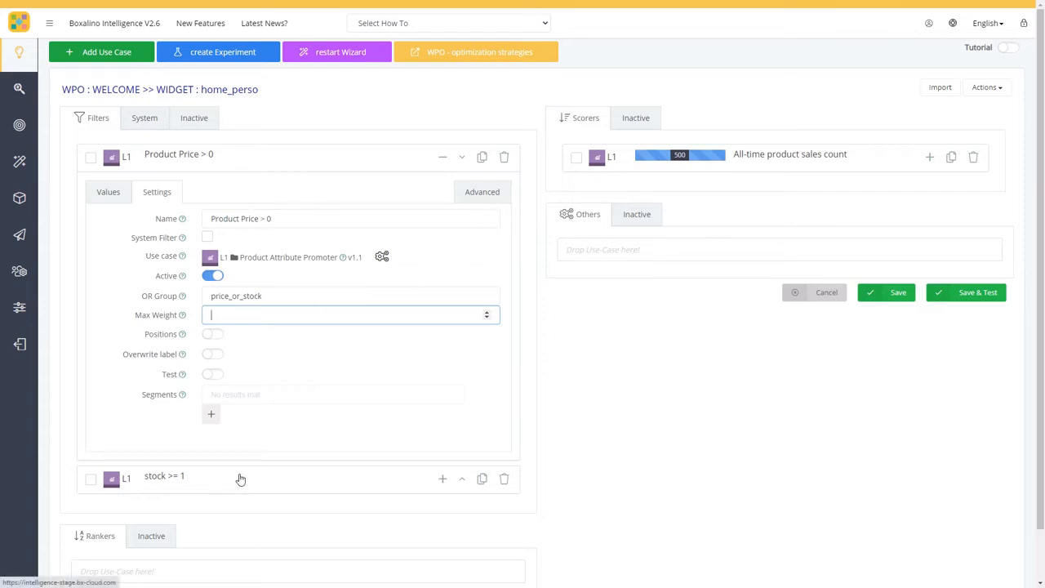
pyautogui.doubleClick(258, 295)
pyautogui.press('BackSpace')
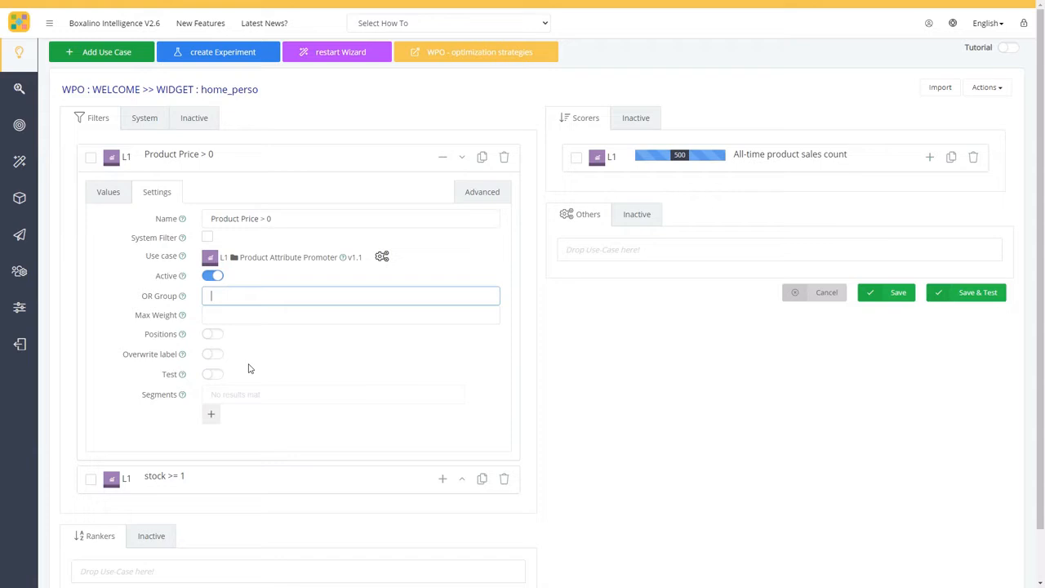
pyautogui.click(173, 478)
pyautogui.click(232, 325)
pyautogui.doubleClick(231, 328)
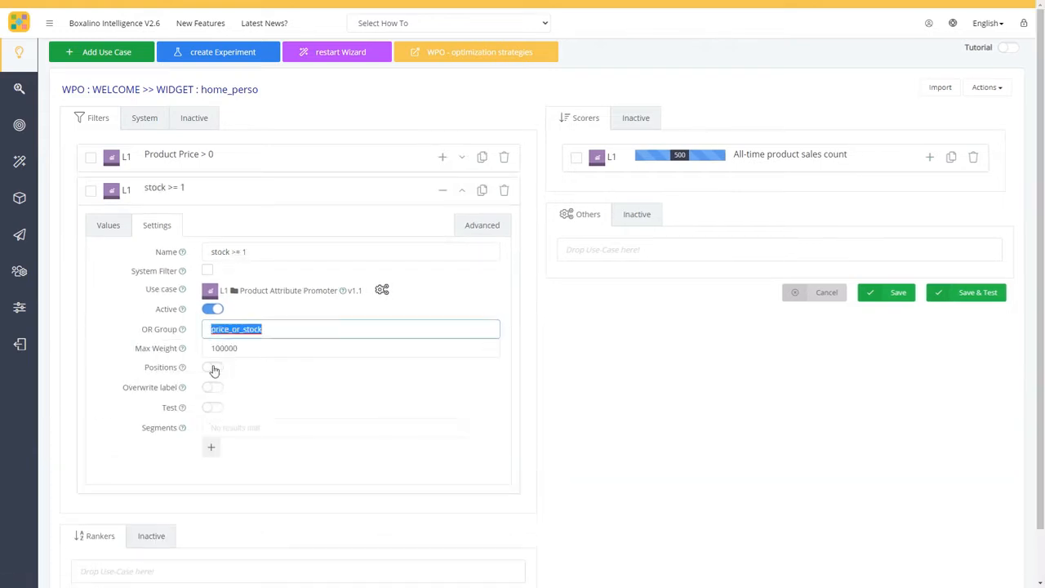
pyautogui.press('BackSpace')
pyautogui.click(108, 227)
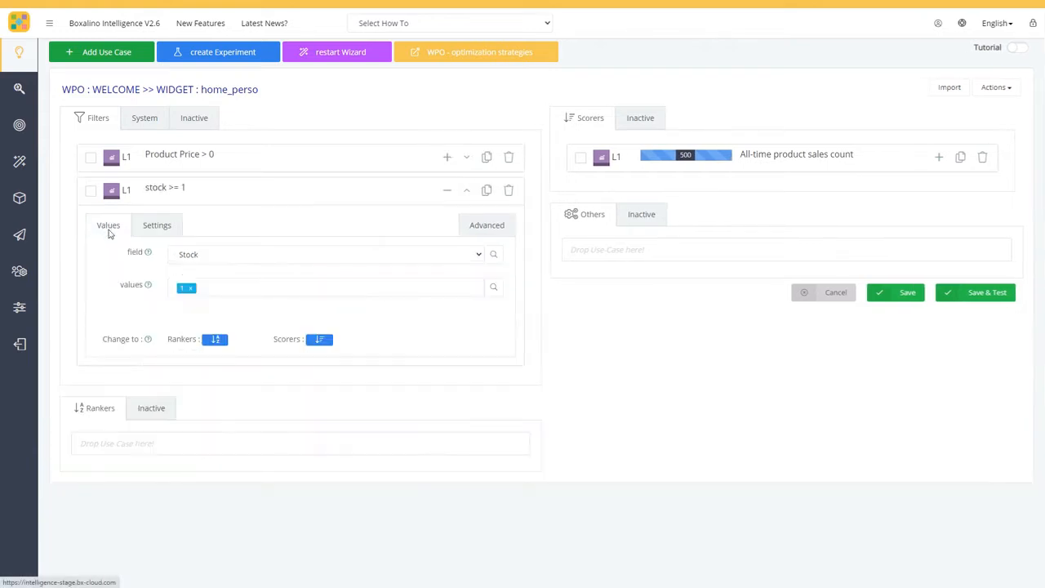
pyautogui.click(215, 341)
# Step: Review the settings of the "Product Price > 0" filter and the "stock >= 1" ranker, including Max Weight, and collapse the ranker
pyautogui.click(209, 155)
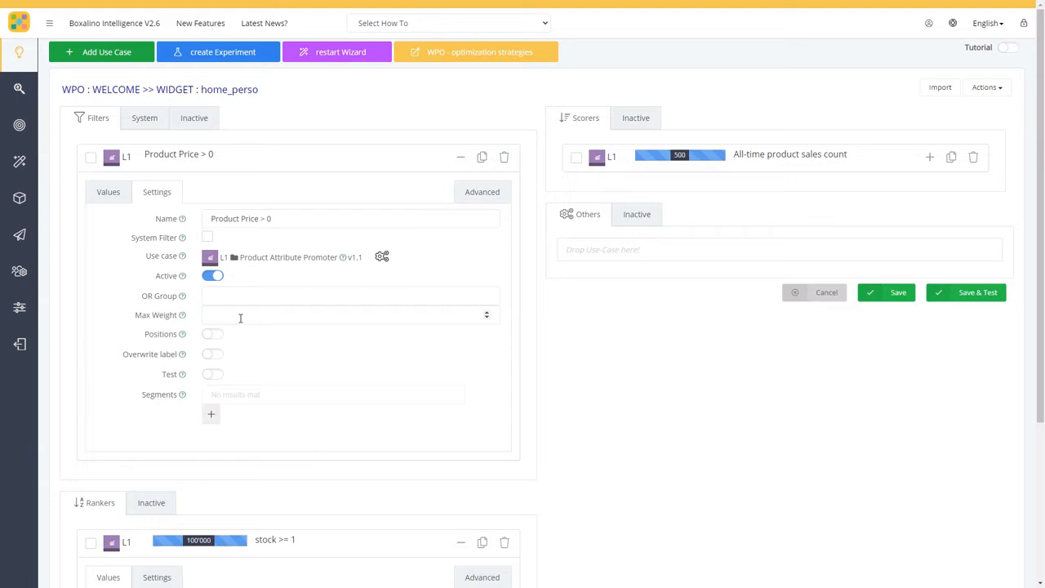
pyautogui.scroll(-3, 251, 320)
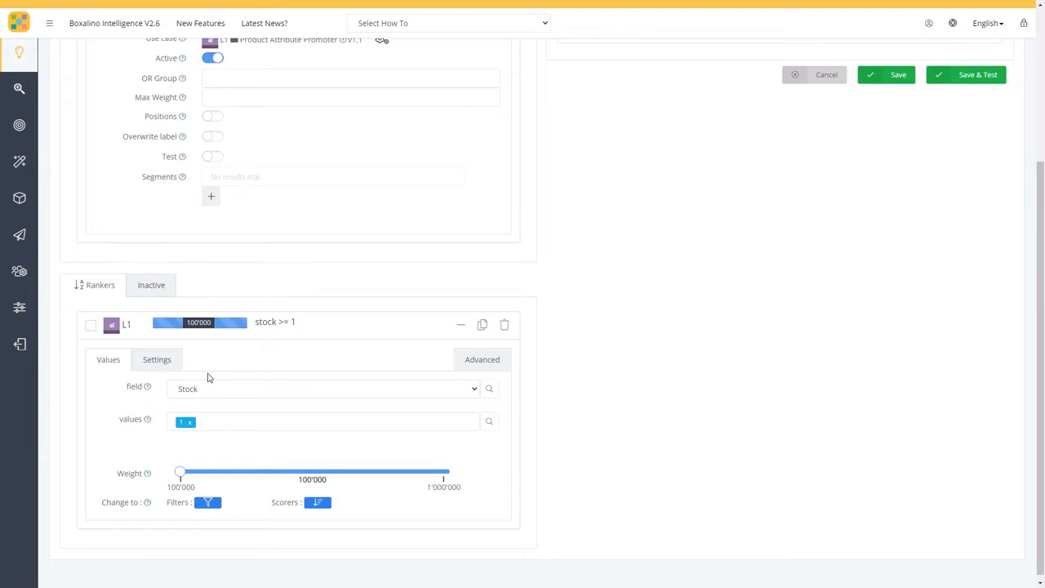
pyautogui.click(160, 366)
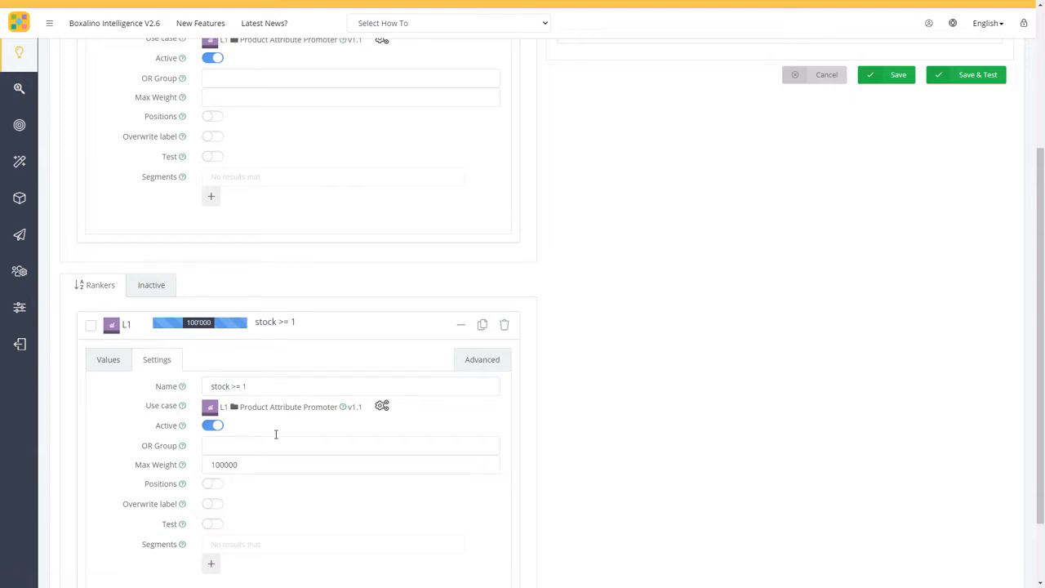
pyautogui.click(261, 327)
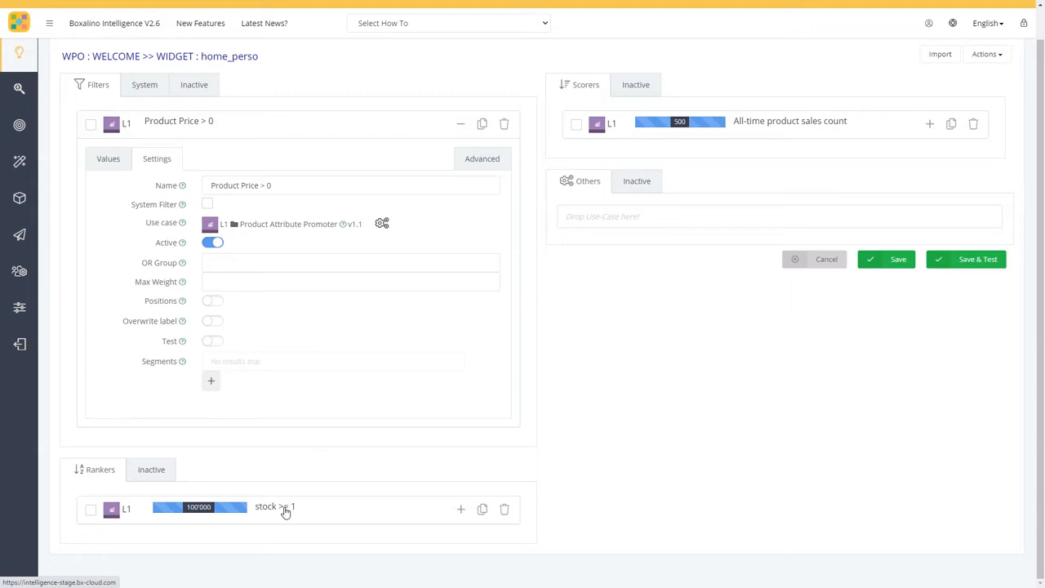
# Step: Enable Positions on the "Product Price > 0" filter, enter the range 0 to 1, and disable Positions again
pyautogui.click(212, 304)
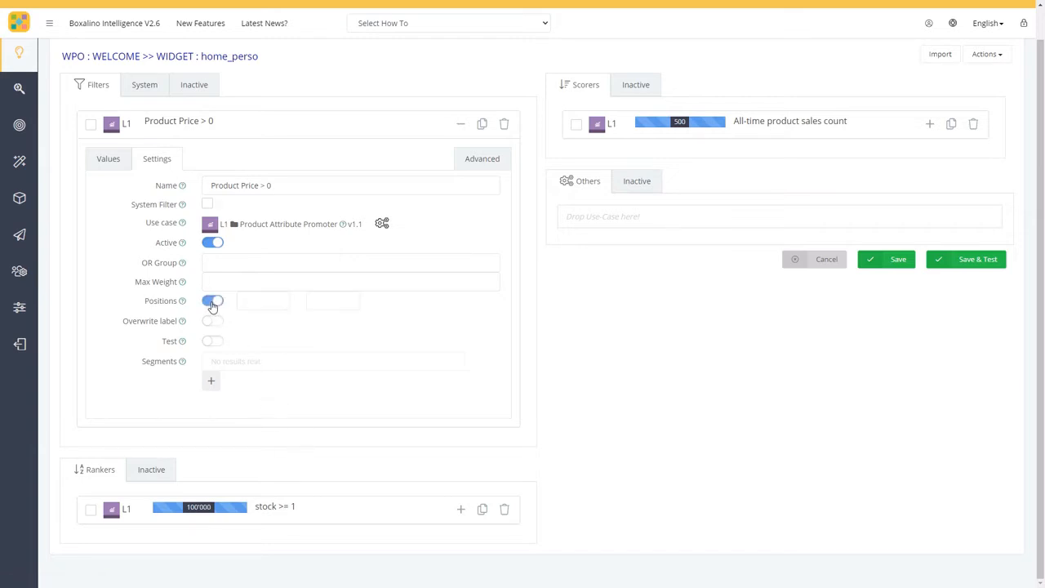
pyautogui.click(254, 302)
pyautogui.write('0')
pyautogui.click(318, 301)
pyautogui.write('1')
pyautogui.click(214, 302)
# Step: Enable Overwrite label on the price filter, enter "Price > 0" as the German label, then clear it and disable the option
pyautogui.click(212, 323)
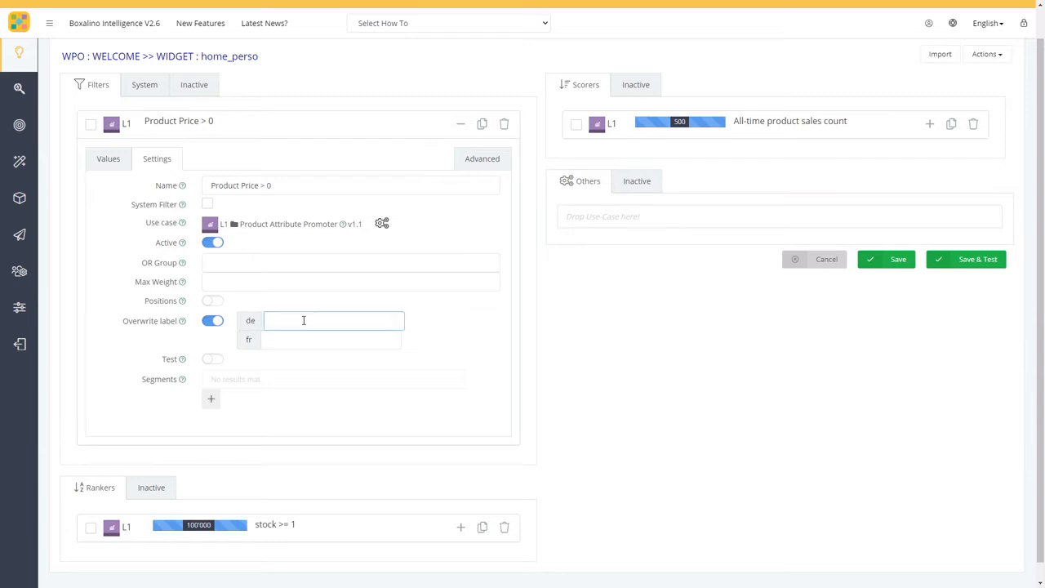
pyautogui.write('Price > 0')
pyautogui.tripleClick(326, 321)
pyautogui.press('BackSpace')
pyautogui.click(214, 321)
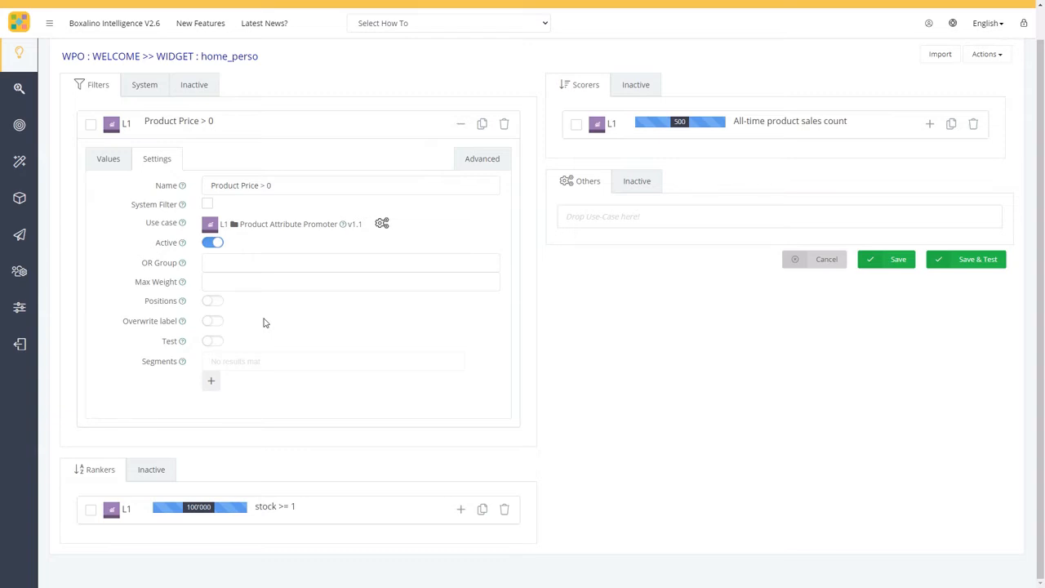
# Step: Enable Test on the "Product Price > 0" filter and check the available test variants
pyautogui.scroll(1, 264, 323)
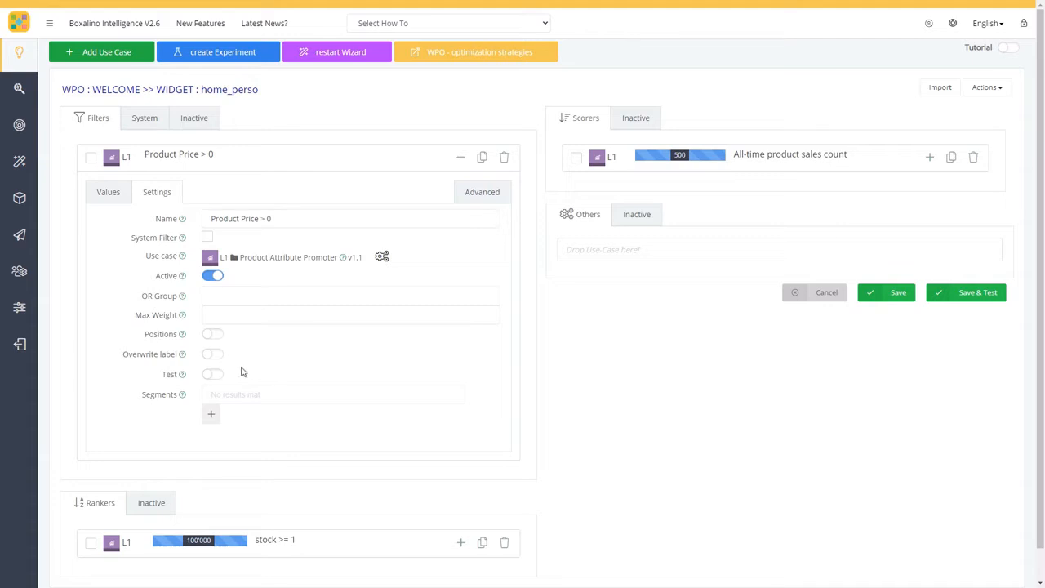
pyautogui.click(214, 374)
pyautogui.click(310, 376)
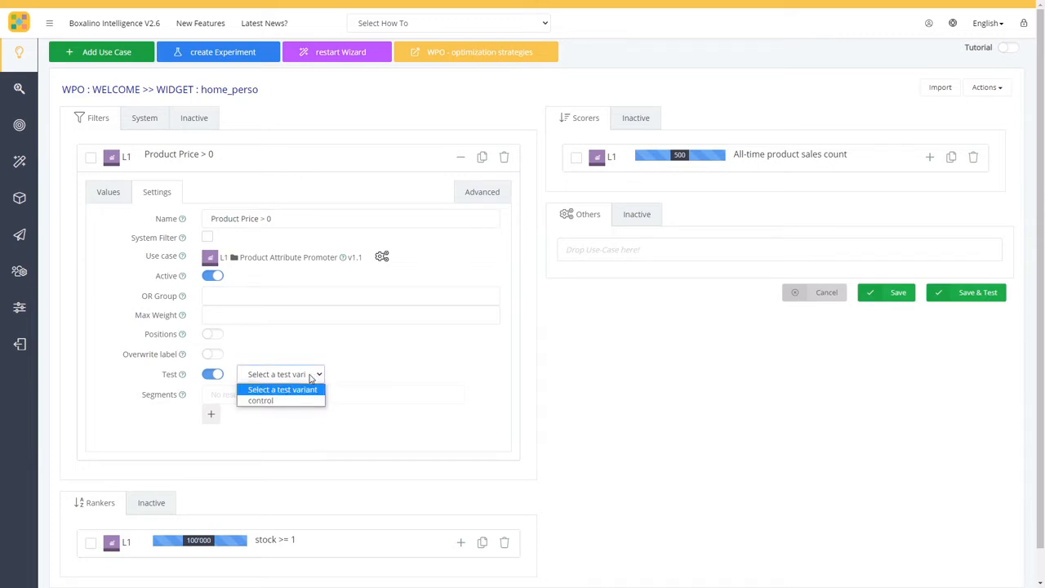
pyautogui.click(310, 376)
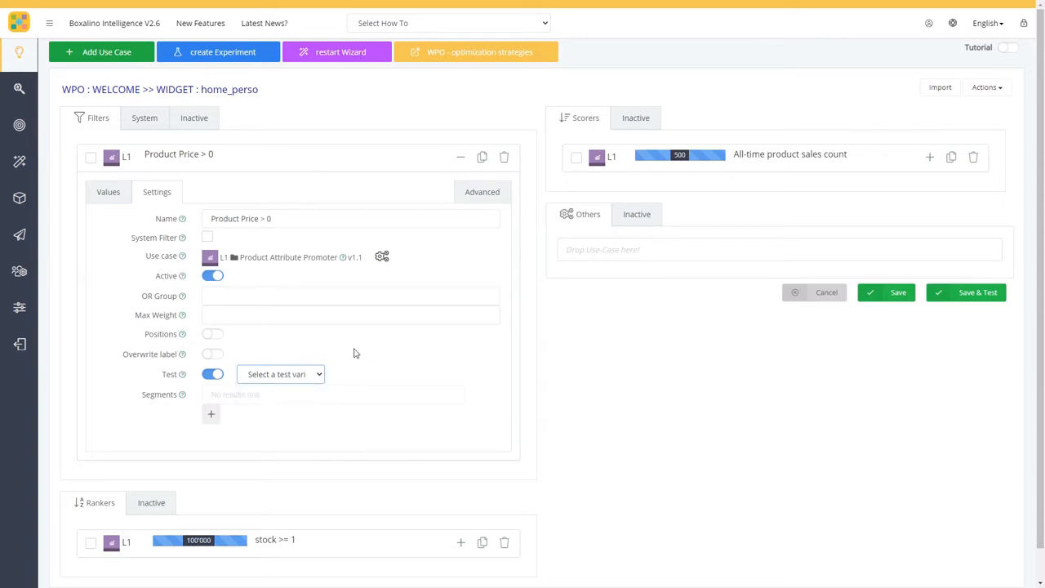
# Step: Create an experiment for the widget and add a variant called "testa"
pyautogui.click(242, 56)
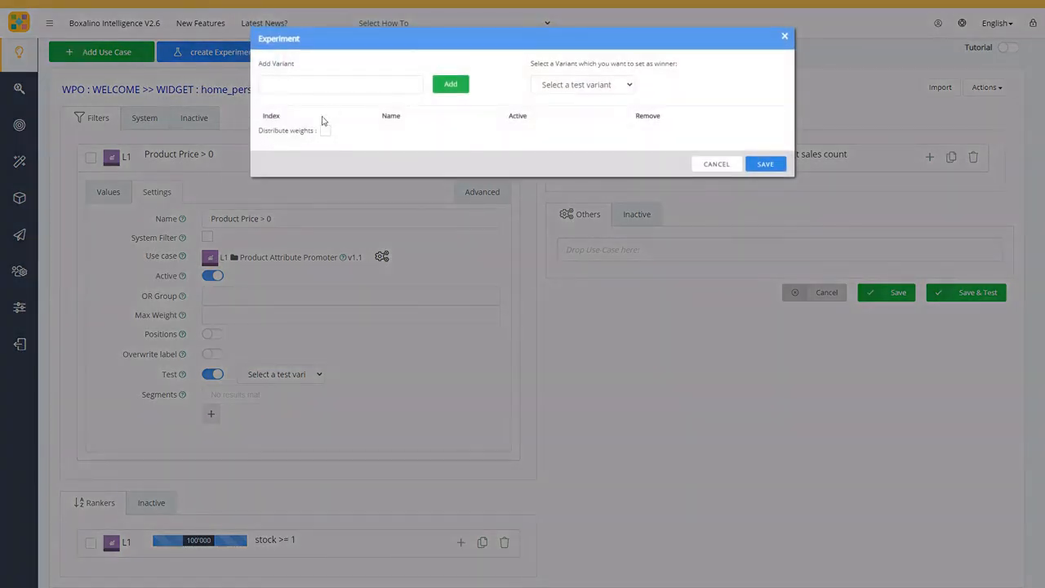
pyautogui.click(339, 83)
pyautogui.write('testa')
pyautogui.click(448, 86)
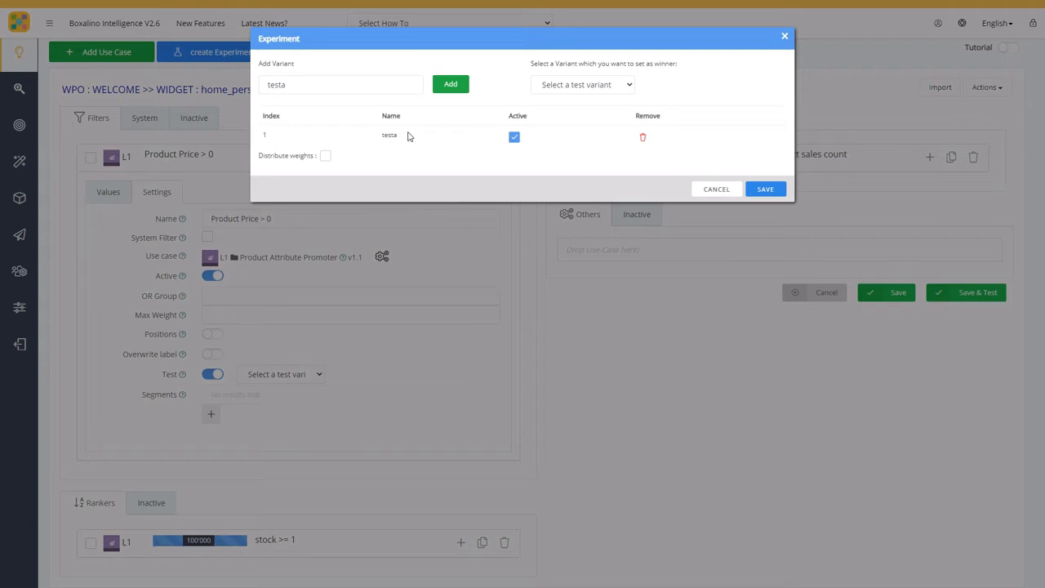
# Step: Try distributing the variant weights by lowering testa and restoring it to 50%, turn the distribution off again, and save the experiment
pyautogui.click(325, 157)
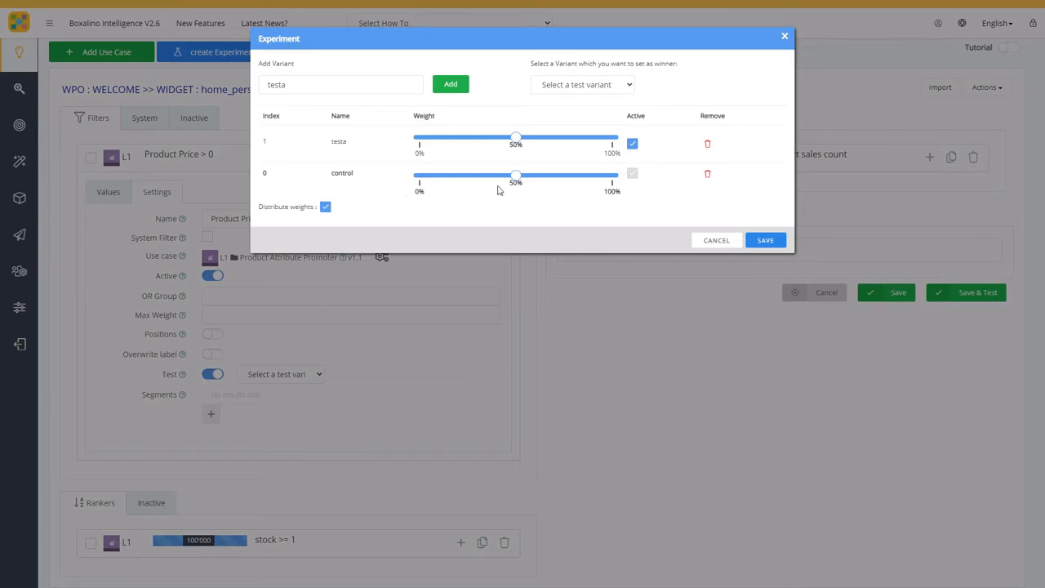
pyautogui.moveTo(516, 140); pyautogui.dragTo(438, 144)
pyautogui.moveTo(438, 140); pyautogui.dragTo(516, 143)
pyautogui.click(324, 207)
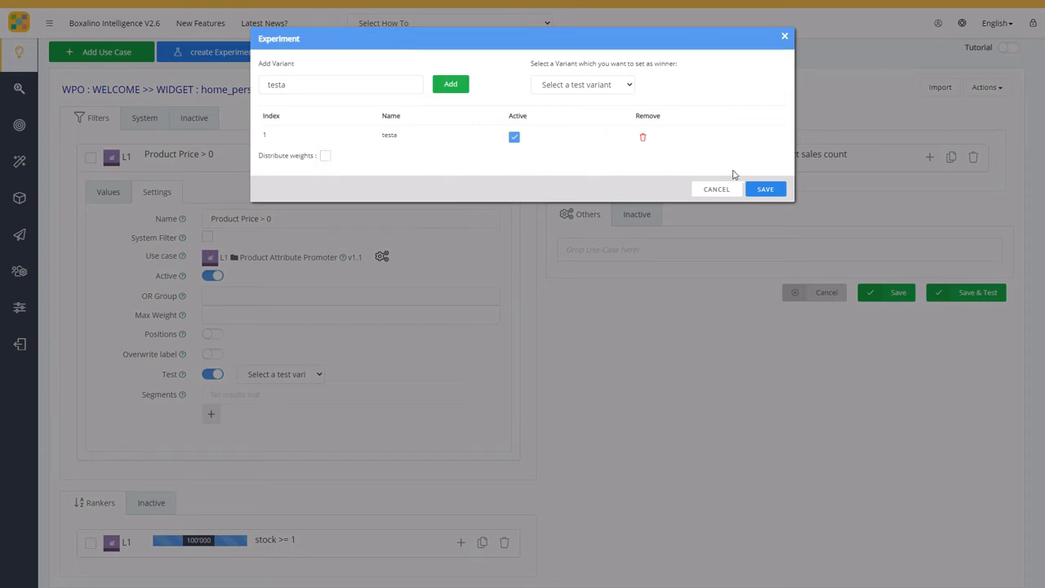
pyautogui.click(767, 190)
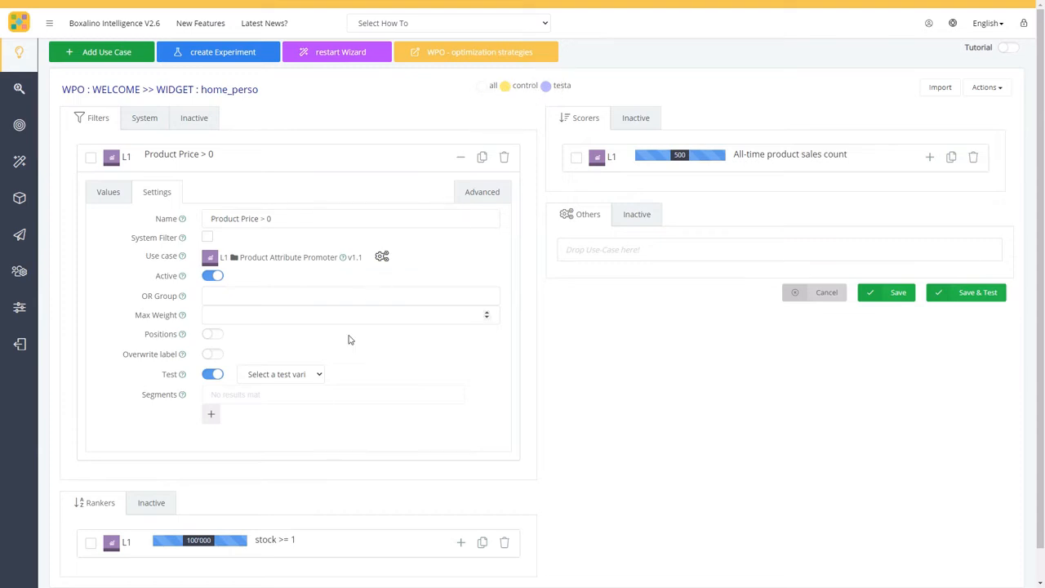
# Step: Assign the "Product Price > 0" filter to the testa variant and collapse the filter
pyautogui.click(318, 374)
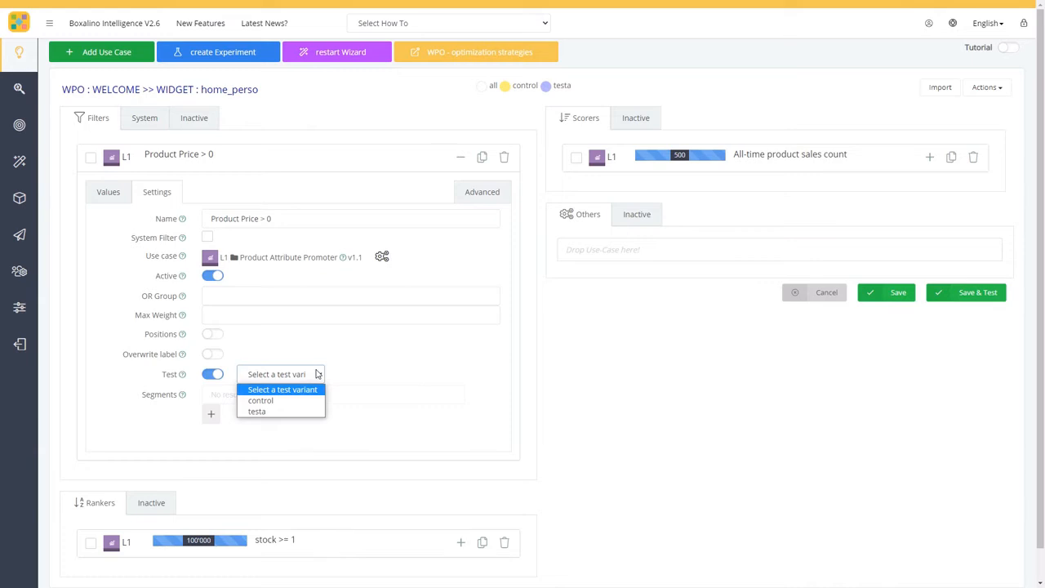
pyautogui.click(307, 411)
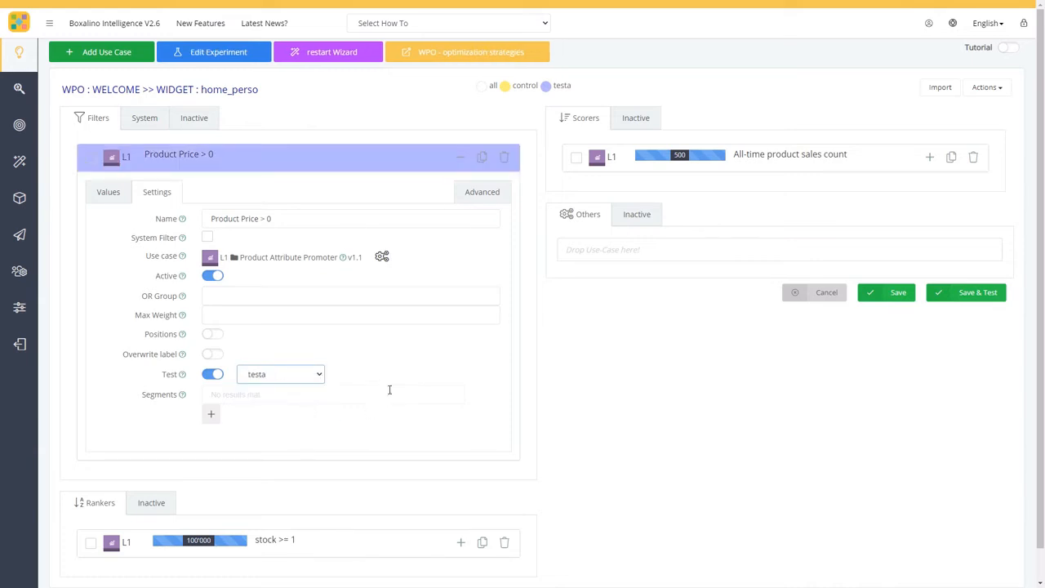
pyautogui.click(212, 156)
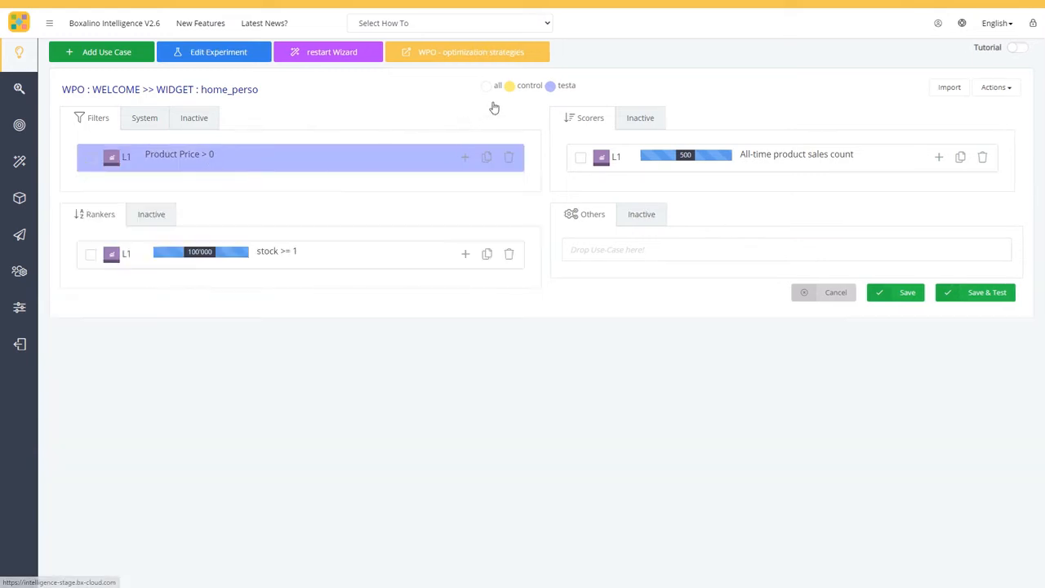
# Step: Enable Test on the "stock >= 1" ranker, assign it to the control variant, and collapse the ranker
pyautogui.click(292, 261)
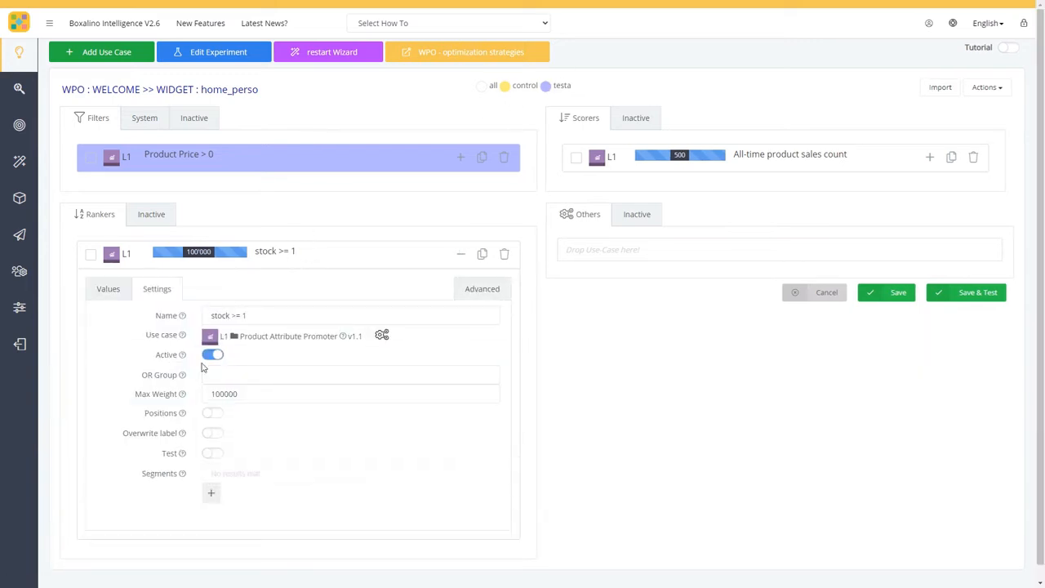
pyautogui.click(215, 455)
pyautogui.click(297, 455)
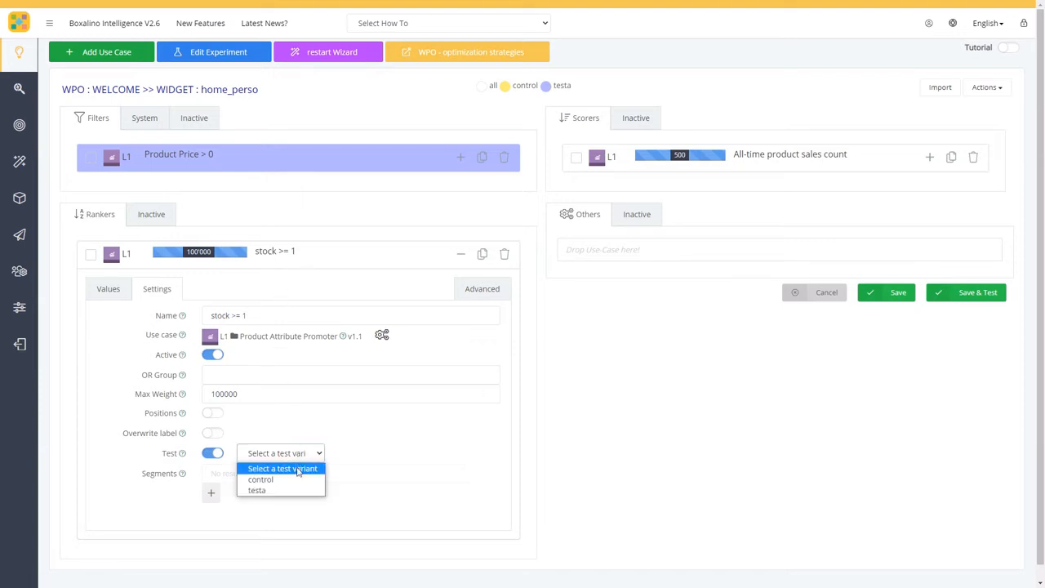
pyautogui.click(298, 480)
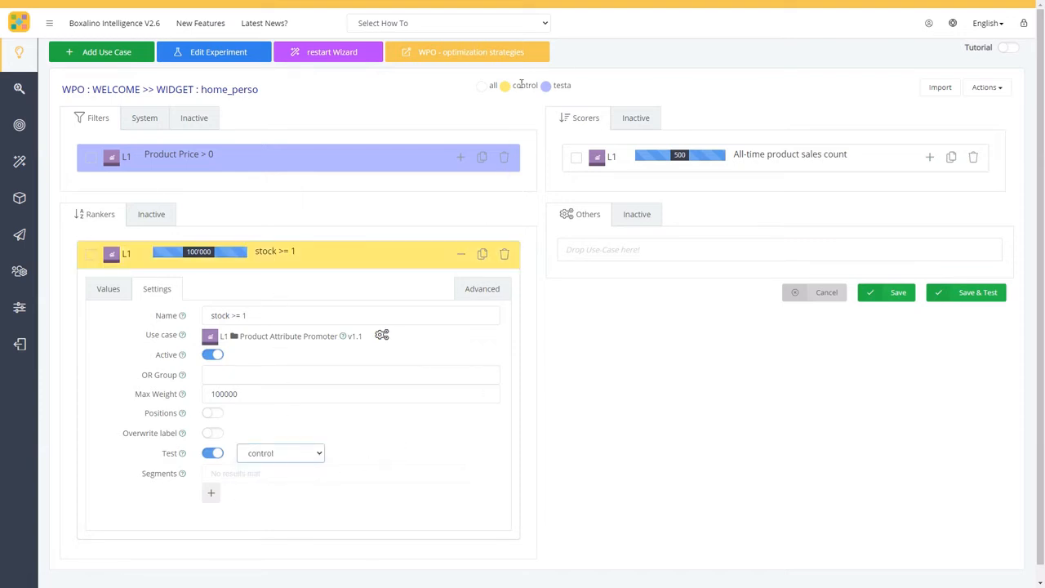
pyautogui.click(284, 258)
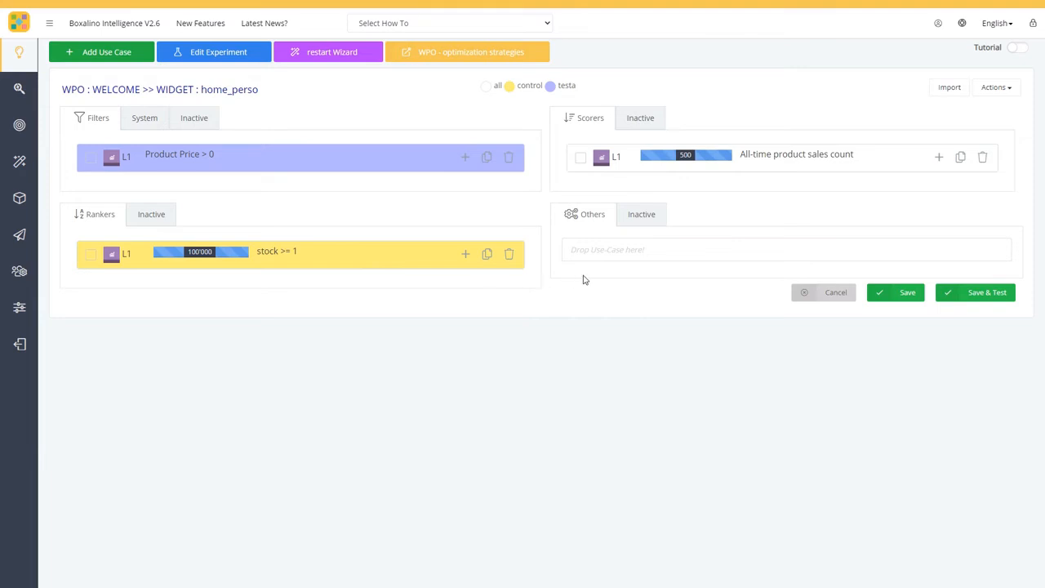
# Step: From the "Product Price > 0" filter's settings, create a quick segment with DEVICE_CATEGORY set to Smartphone
pyautogui.click(196, 160)
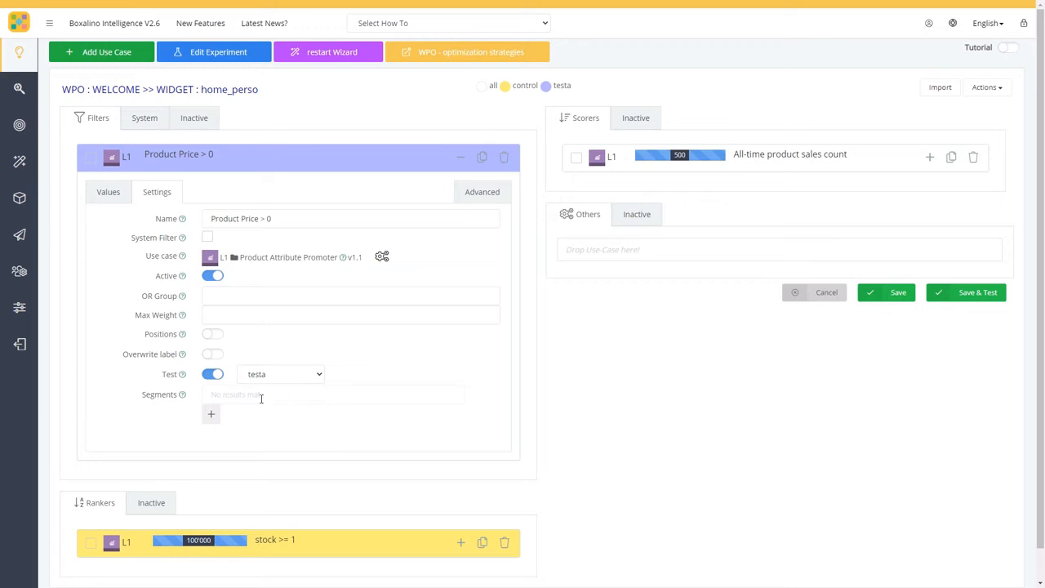
pyautogui.click(211, 414)
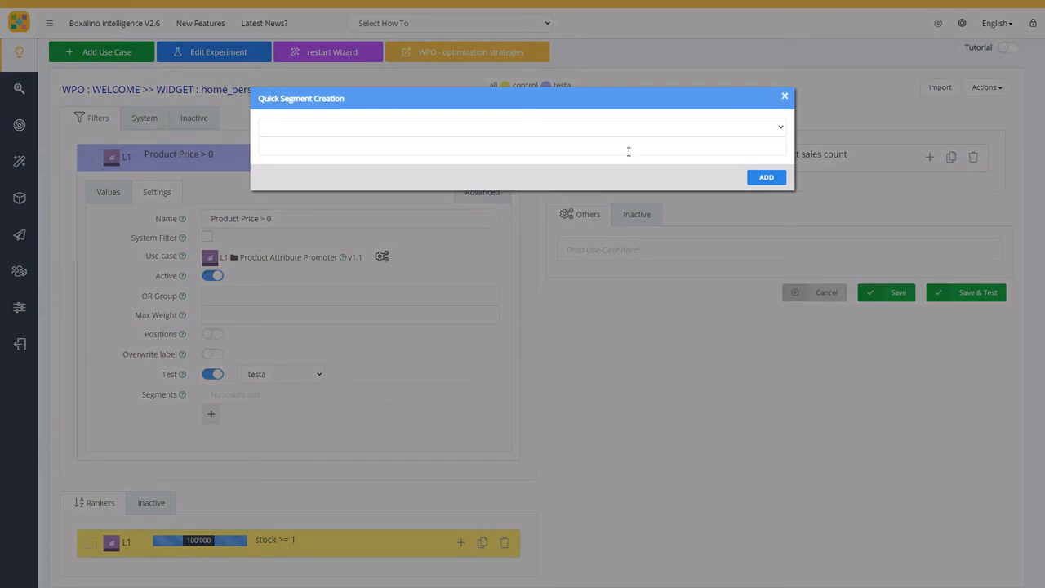
pyautogui.click(639, 128)
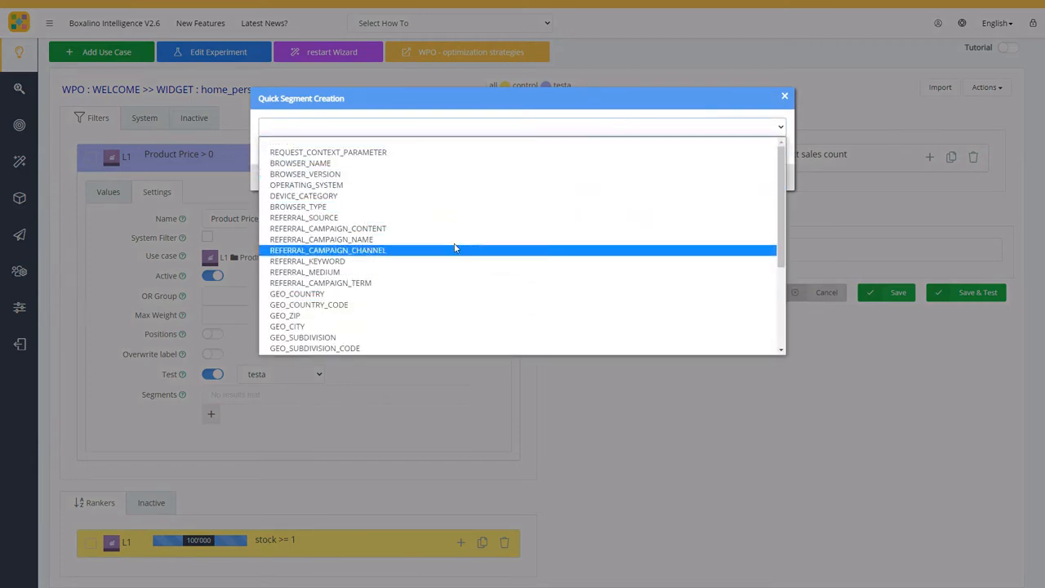
pyautogui.click(357, 201)
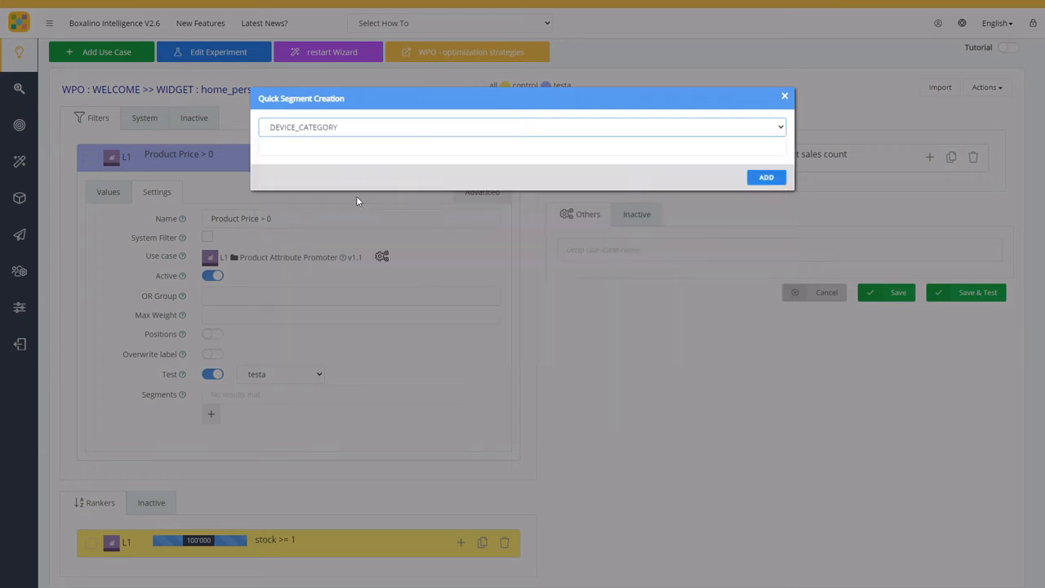
pyautogui.click(394, 152)
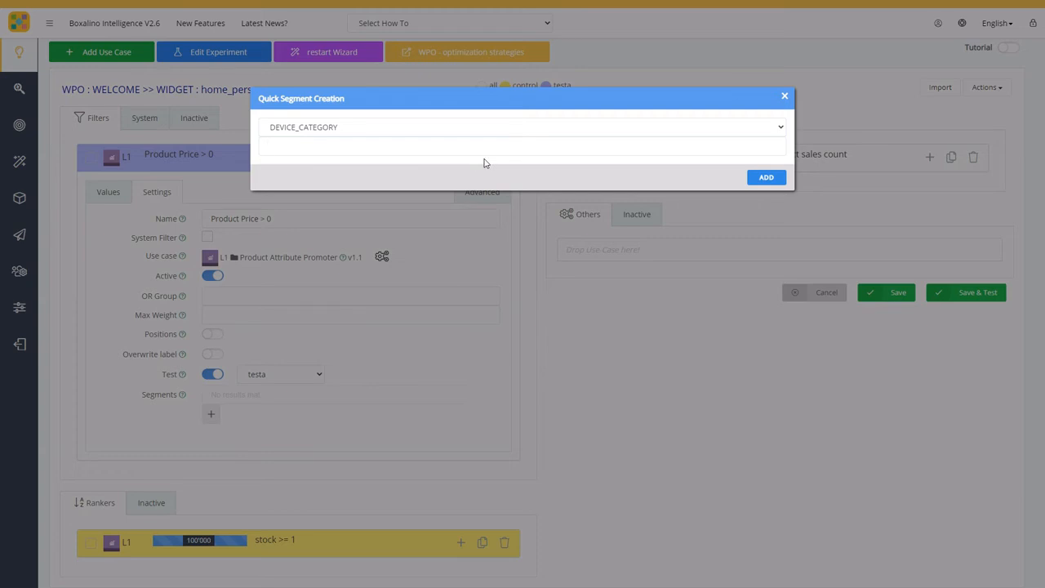
pyautogui.write('Smartphone')
pyautogui.press('Return')
pyautogui.click(775, 177)
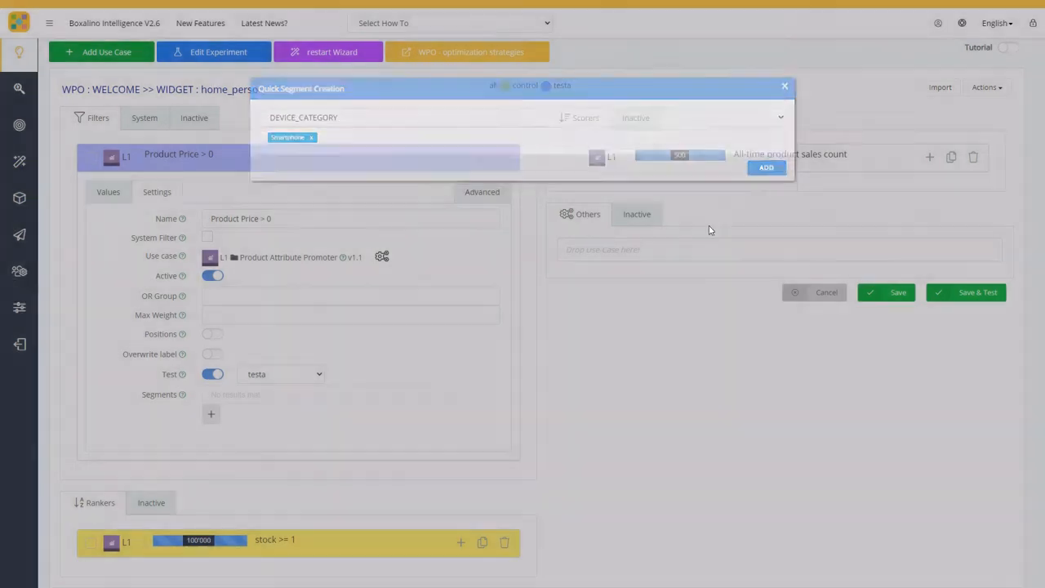
# Step: Apply the "DEVICE_CATEGORY: Smartphone" segment to the "Product Price > 0" filter
pyautogui.click(276, 396)
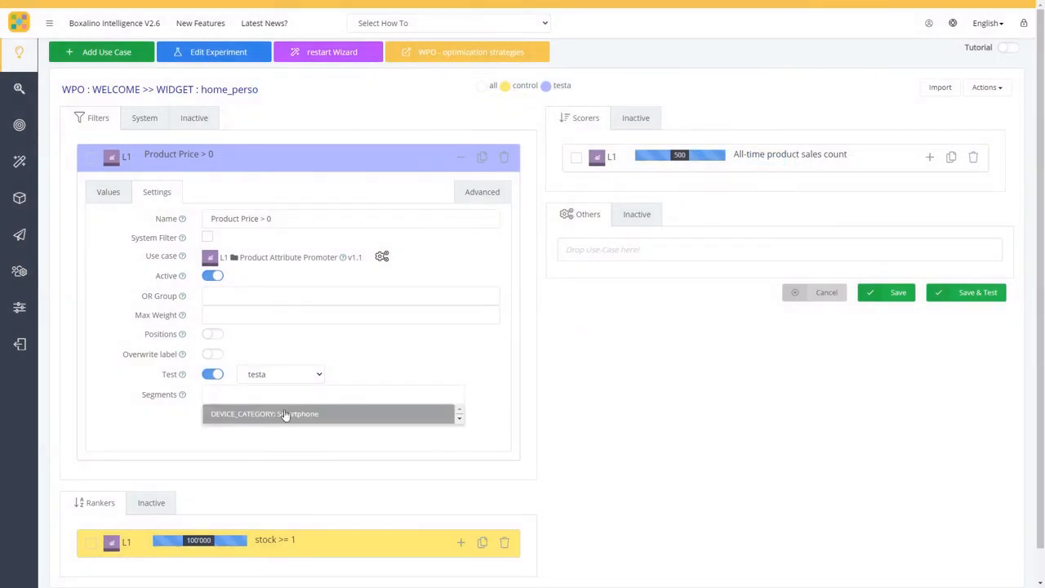
pyautogui.click(291, 414)
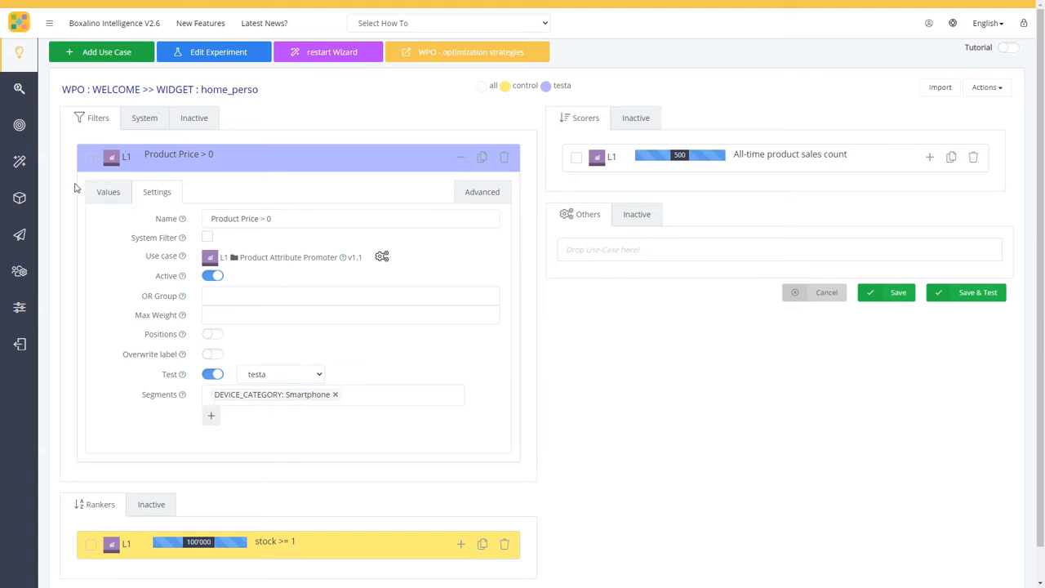
pyautogui.moveTo(20, 197)
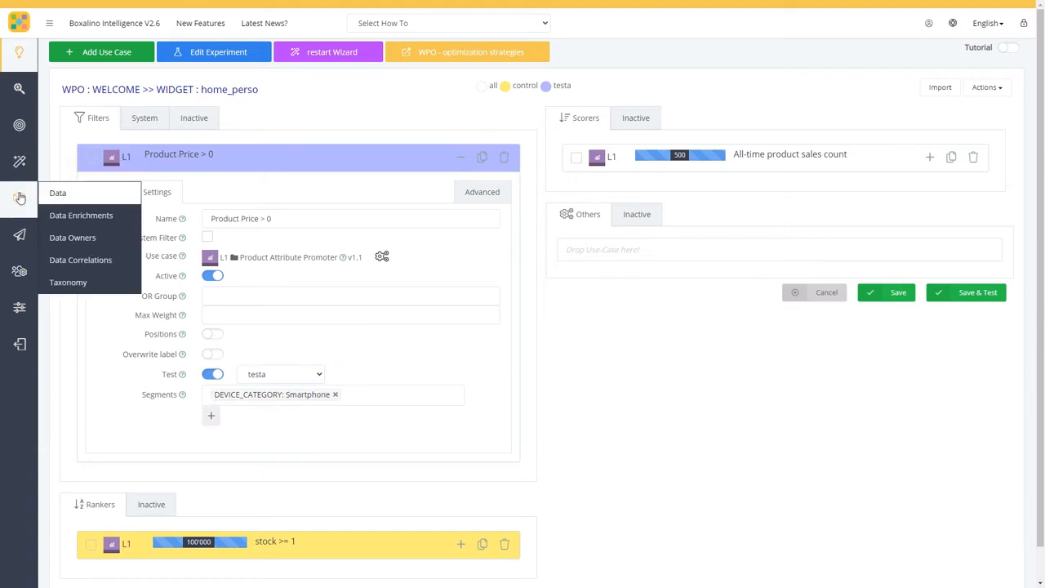
pyautogui.moveTo(18, 167)
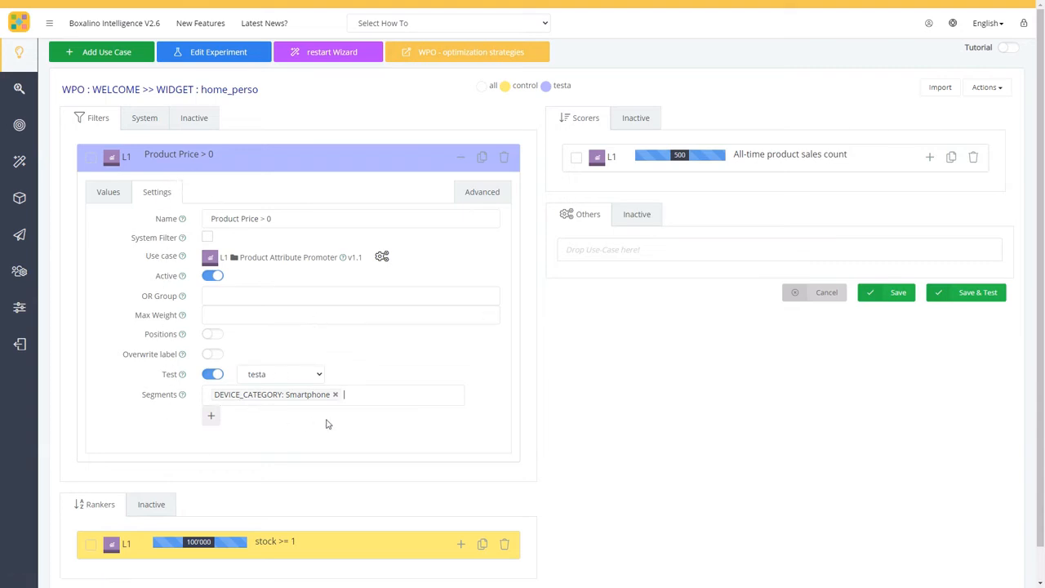
# Step: Remove the Smartphone segment and the test variant from the "Product Price > 0" filter, disabling Test and collapsing the filter
pyautogui.click(335, 394)
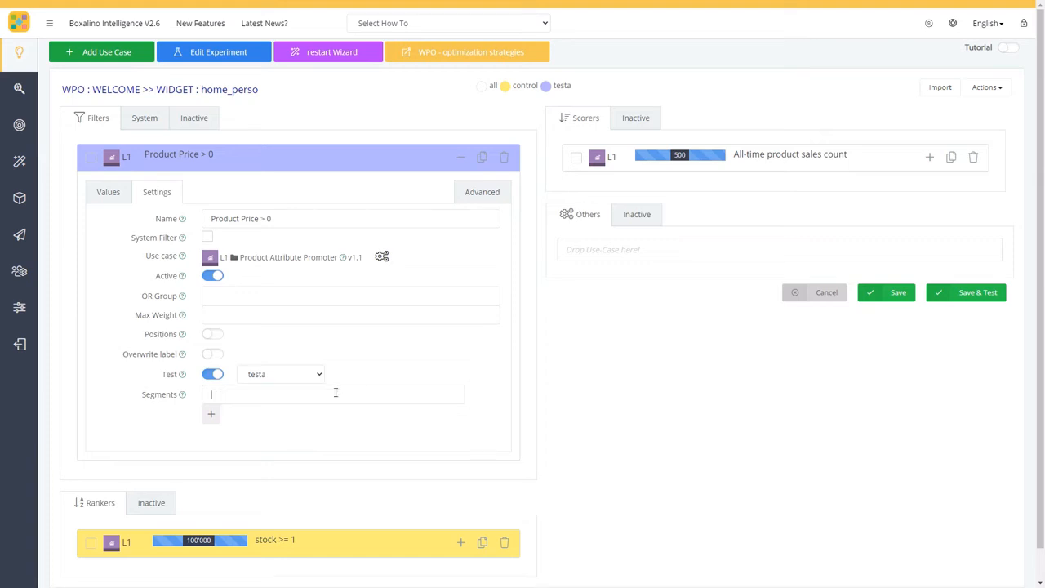
pyautogui.click(273, 377)
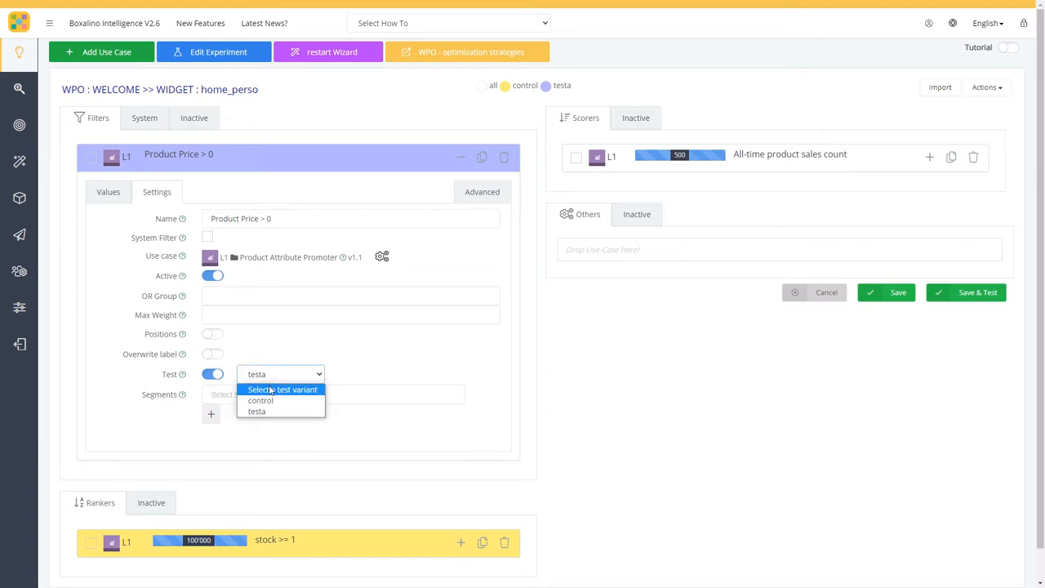
pyautogui.click(273, 387)
pyautogui.click(214, 374)
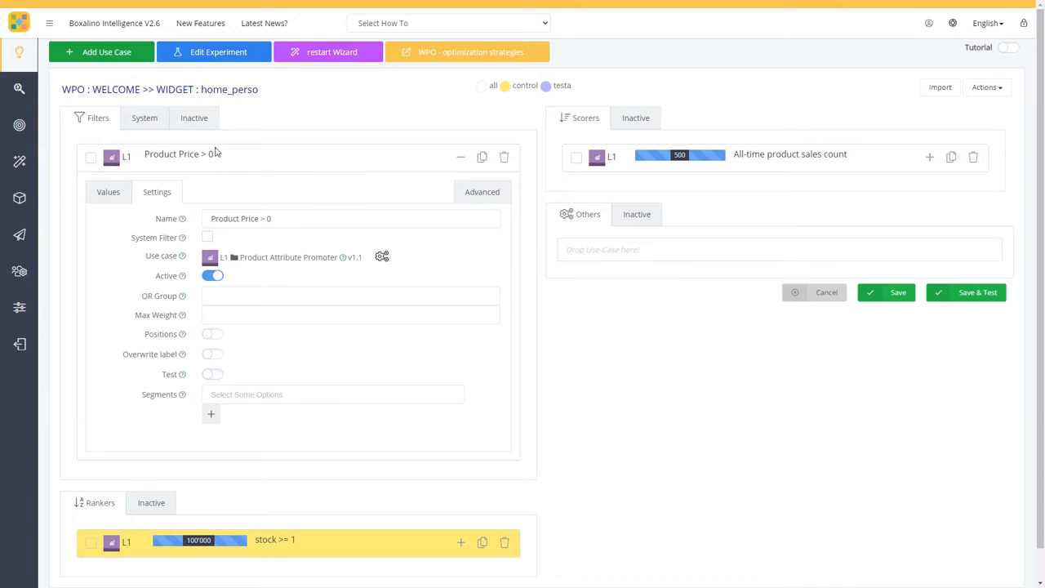
pyautogui.click(213, 156)
# Step: Clear the test variant of the "stock >= 1" ranker, disable its Test option, and collapse the ranker
pyautogui.click(261, 254)
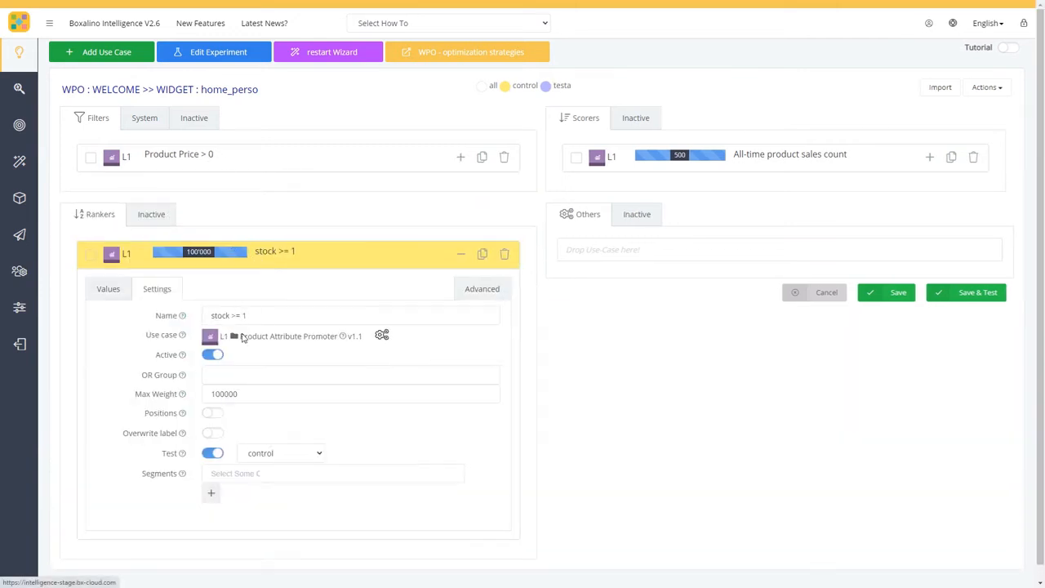
pyautogui.click(256, 456)
pyautogui.click(258, 468)
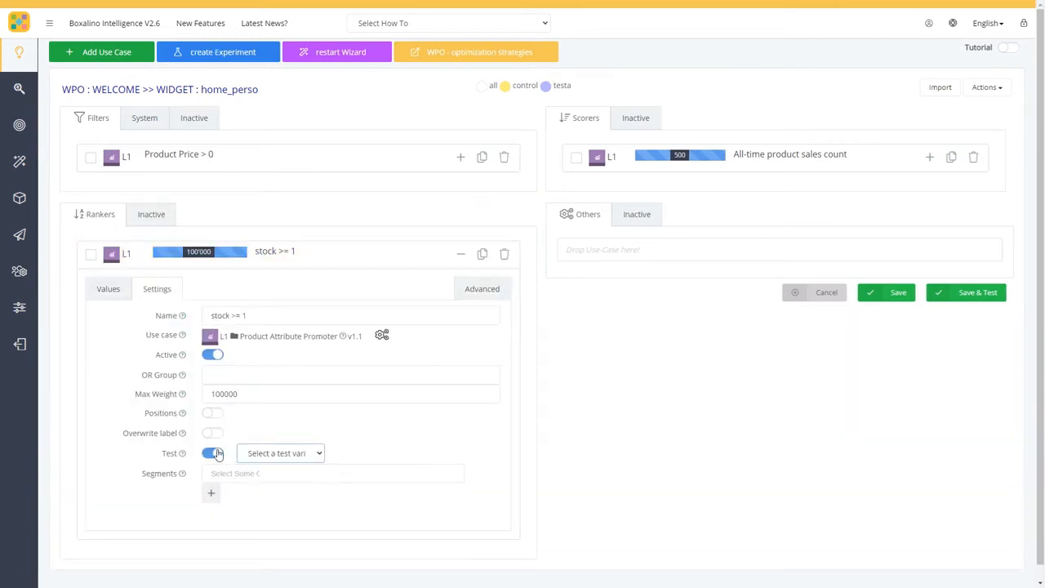
pyautogui.click(214, 453)
pyautogui.click(293, 258)
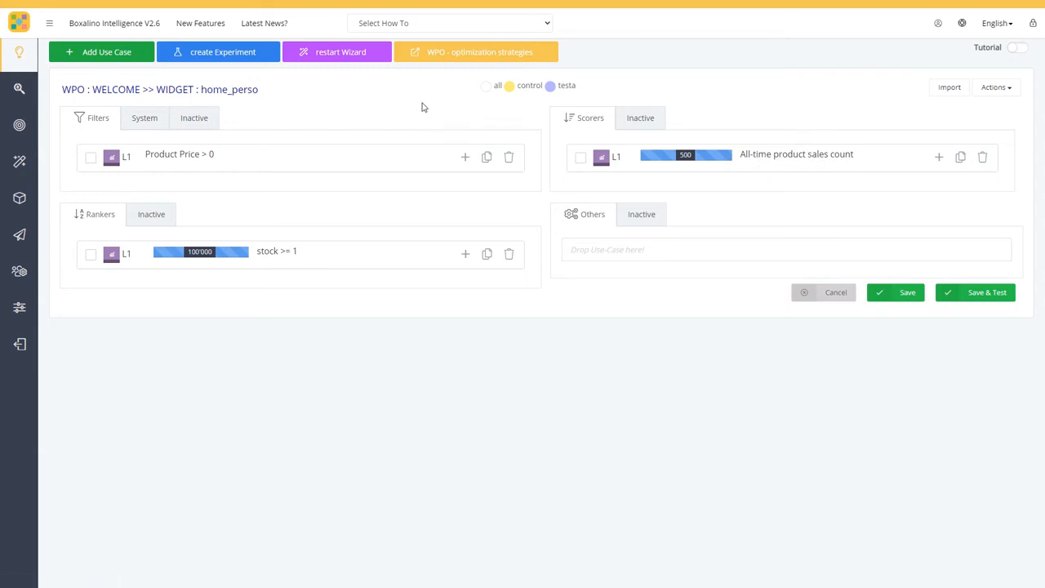
# Step: Review the WELCOME optimization strategies for the go-live, for first A/B tests, and for further experiments
pyautogui.click(457, 54)
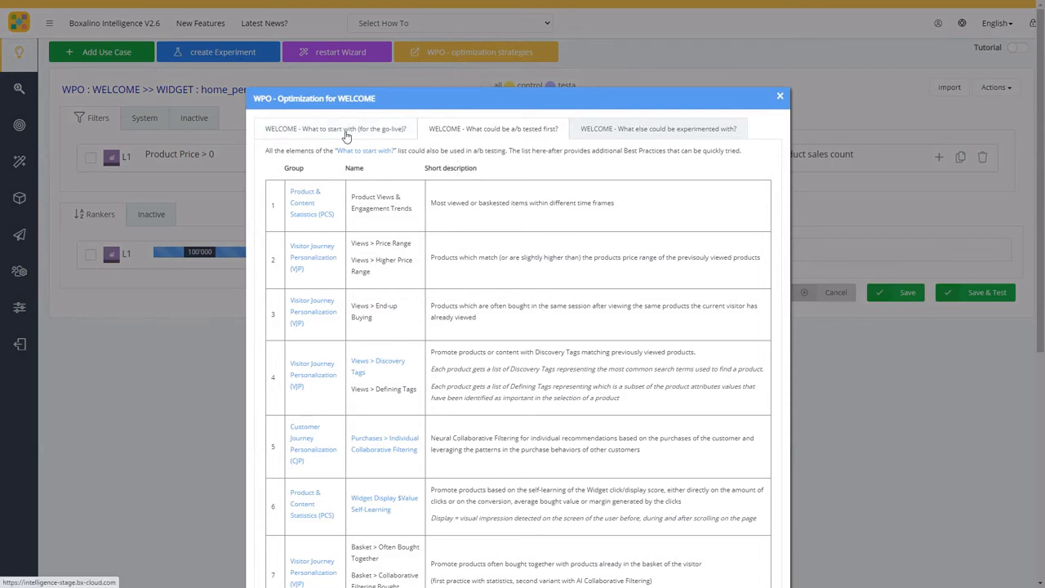
pyautogui.click(345, 135)
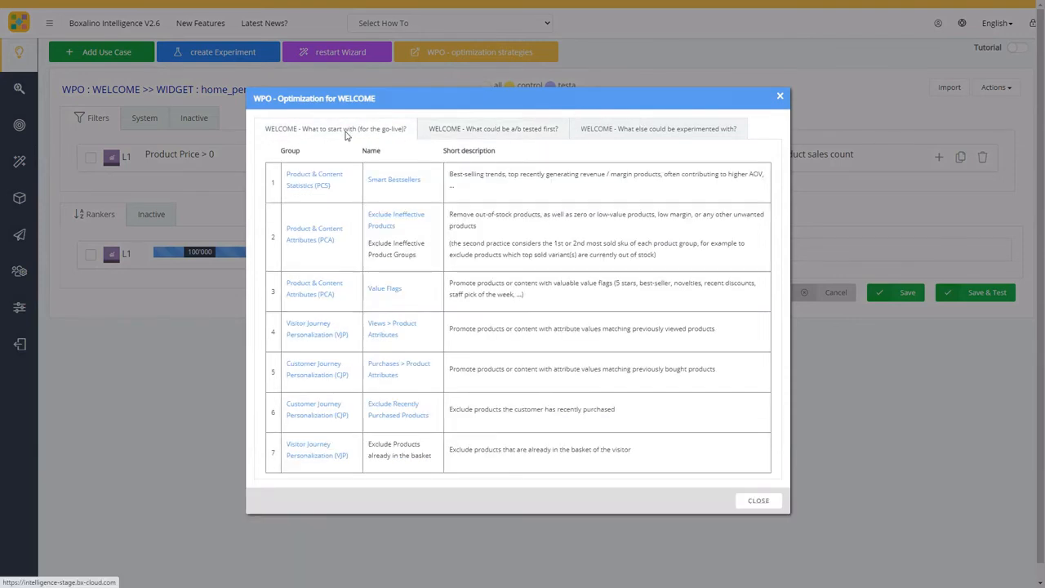
pyautogui.click(502, 133)
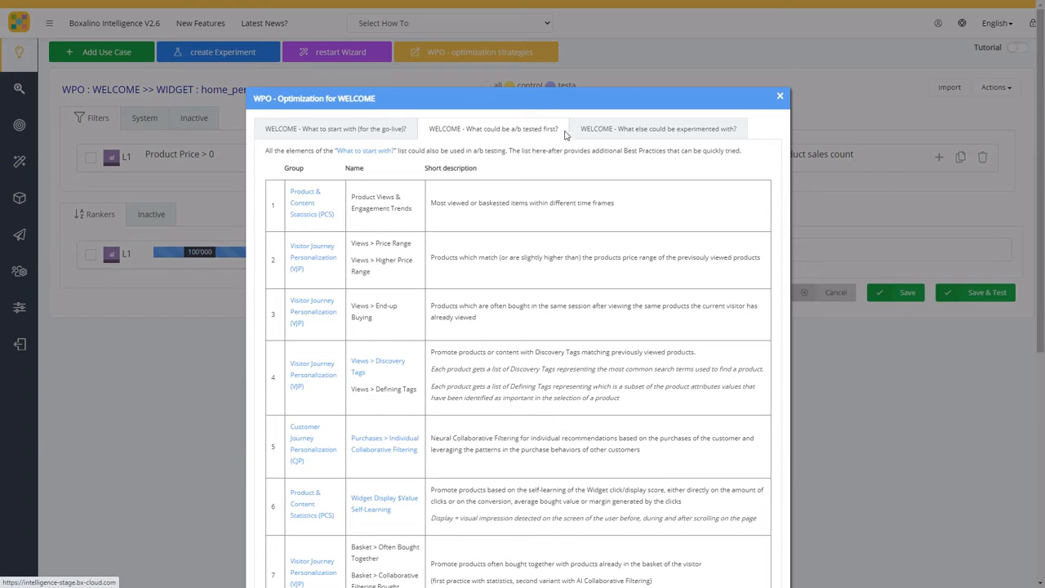
pyautogui.click(675, 131)
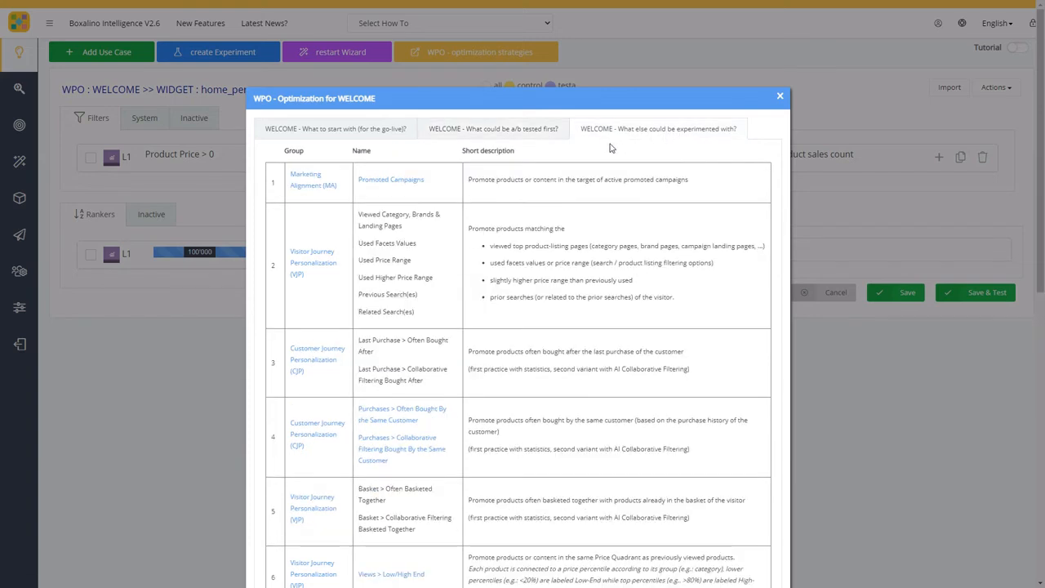
# Step: Revisit the WELCOME optimization lists to compare the go-live, A/B testing and further experimentation recommendations
pyautogui.click(355, 133)
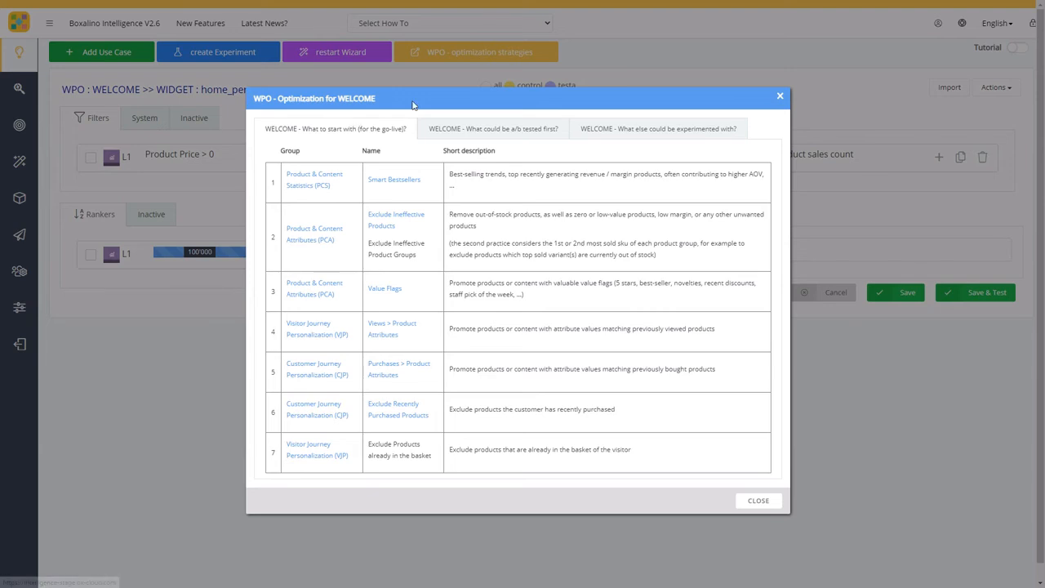
pyautogui.click(515, 133)
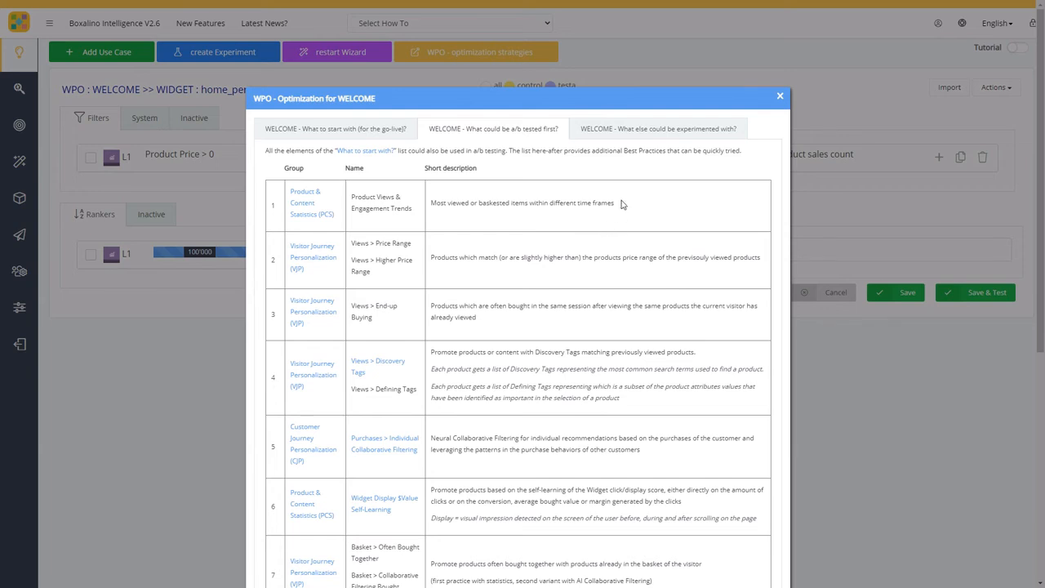
pyautogui.click(650, 130)
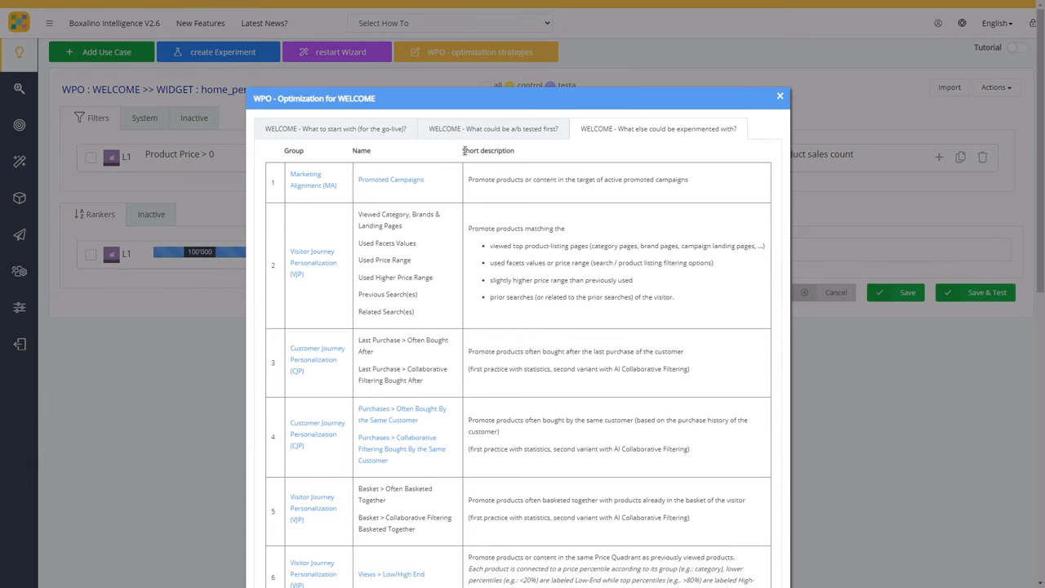
# Step: Add the Viewed Product Attributes use case from the "Views > Product Attributes" best practice in the go-live list
pyautogui.click(340, 133)
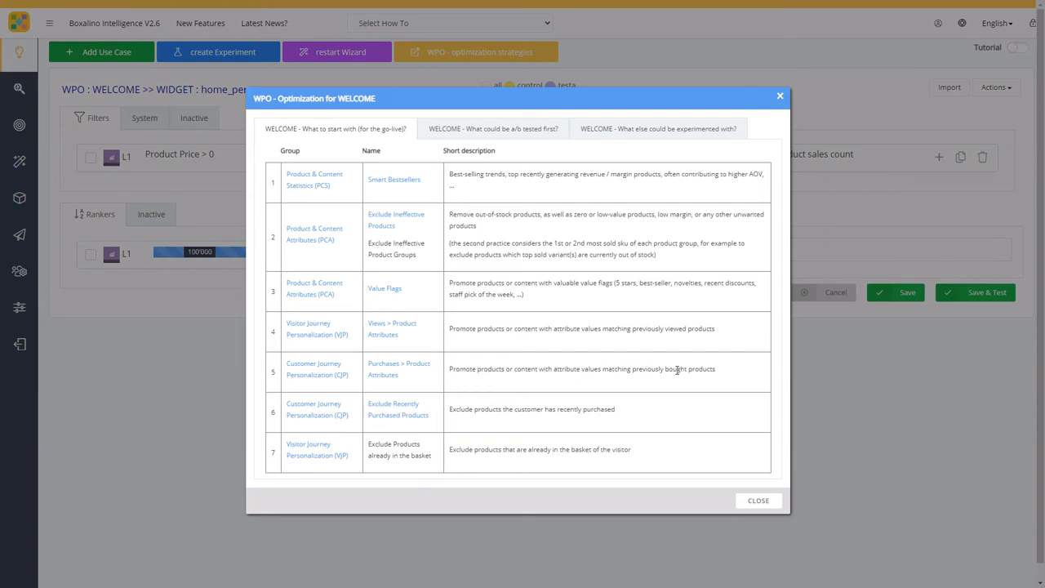
pyautogui.click(386, 336)
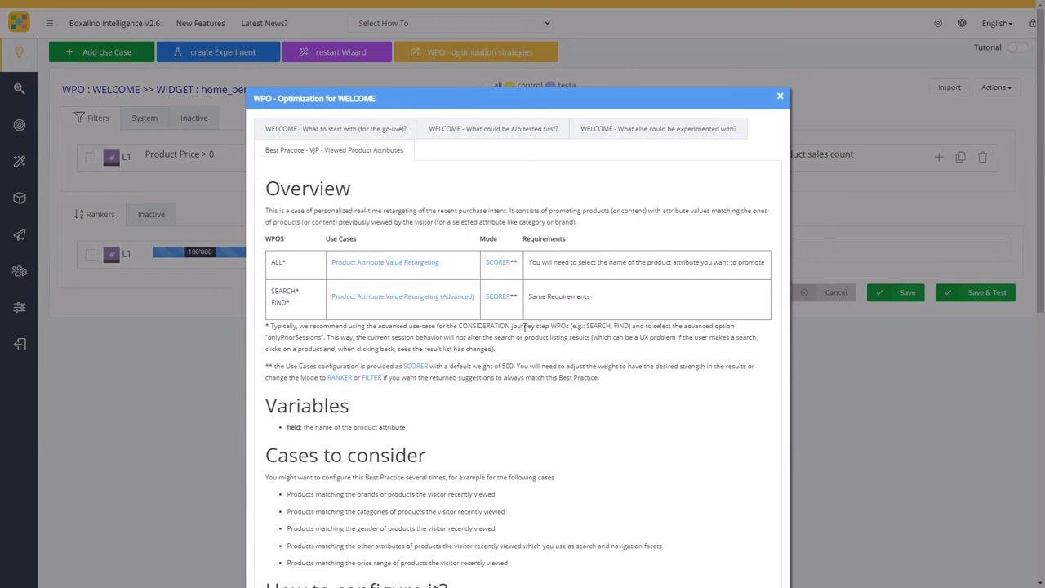
pyautogui.scroll(-2, 523, 327)
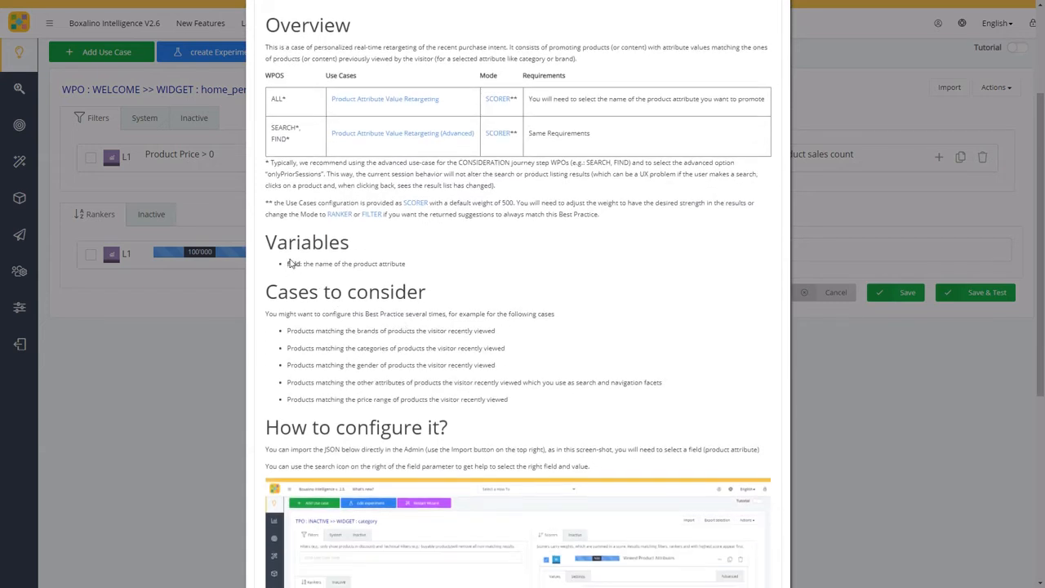
pyautogui.scroll(1, 470, 274)
pyautogui.scroll(1, 470, 274)
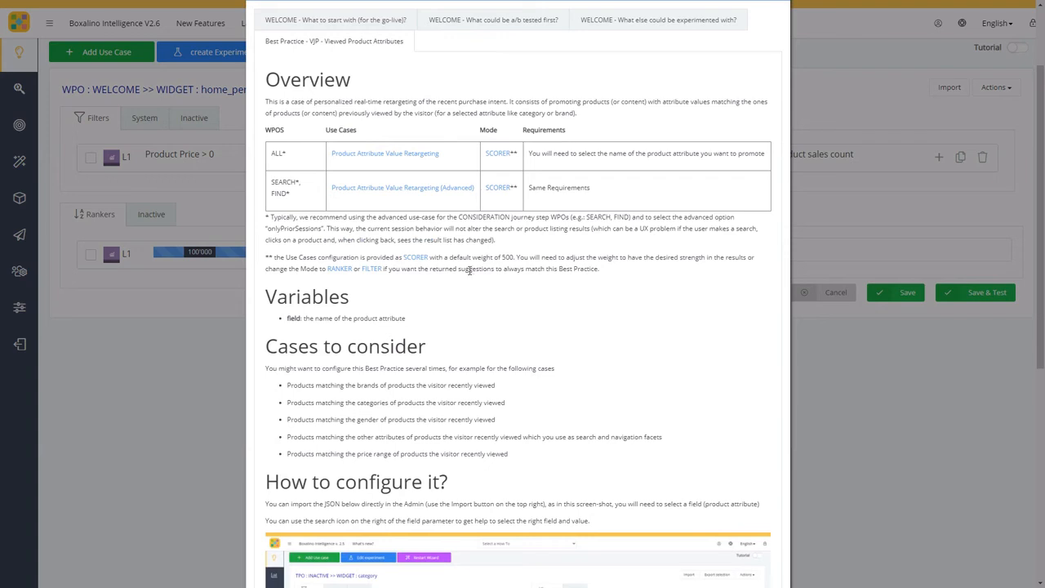
pyautogui.scroll(-1, 470, 274)
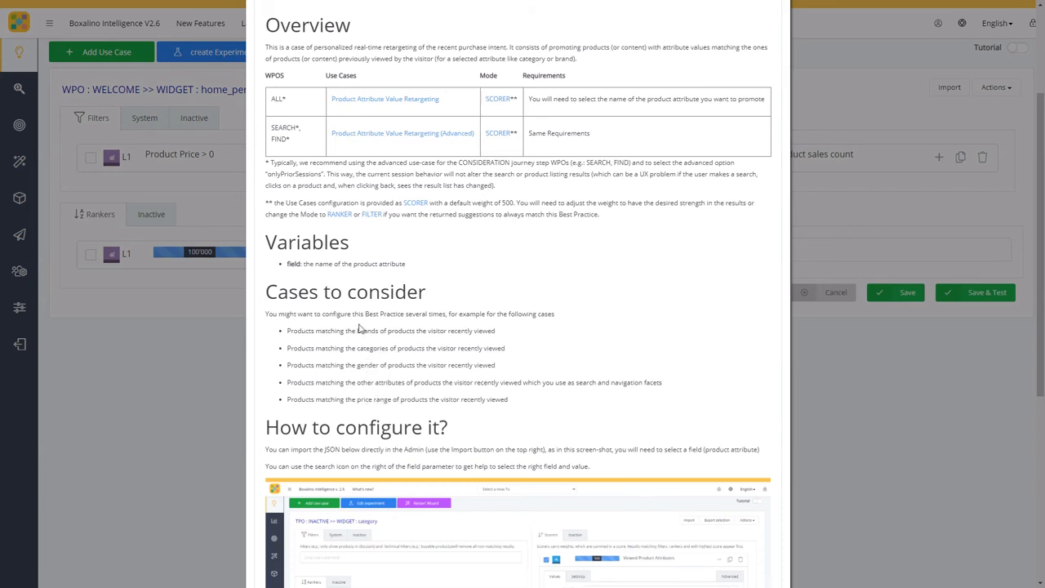
pyautogui.scroll(-1, 344, 310)
pyautogui.scroll(-5, 344, 310)
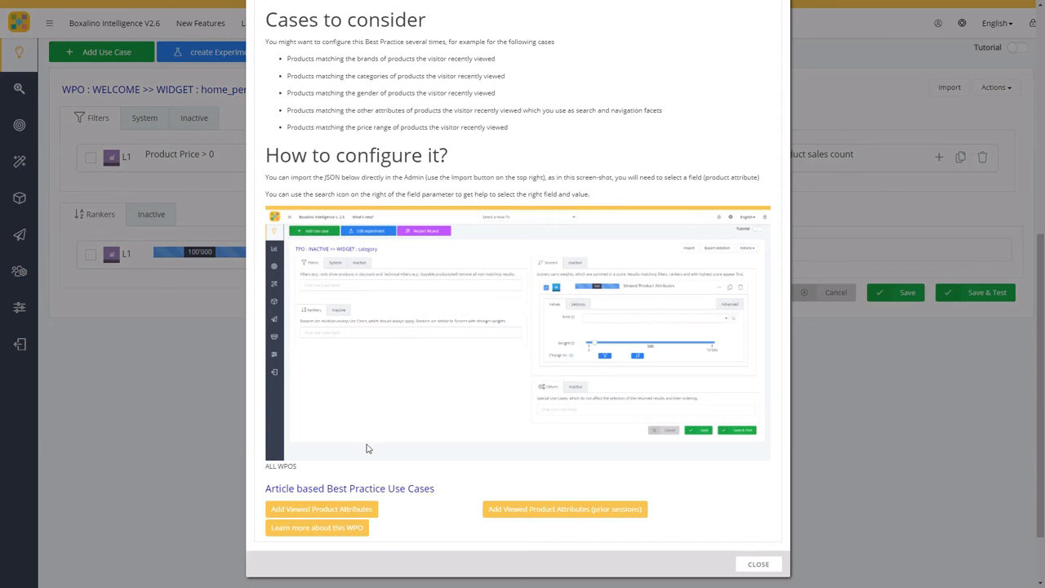
pyautogui.click(348, 511)
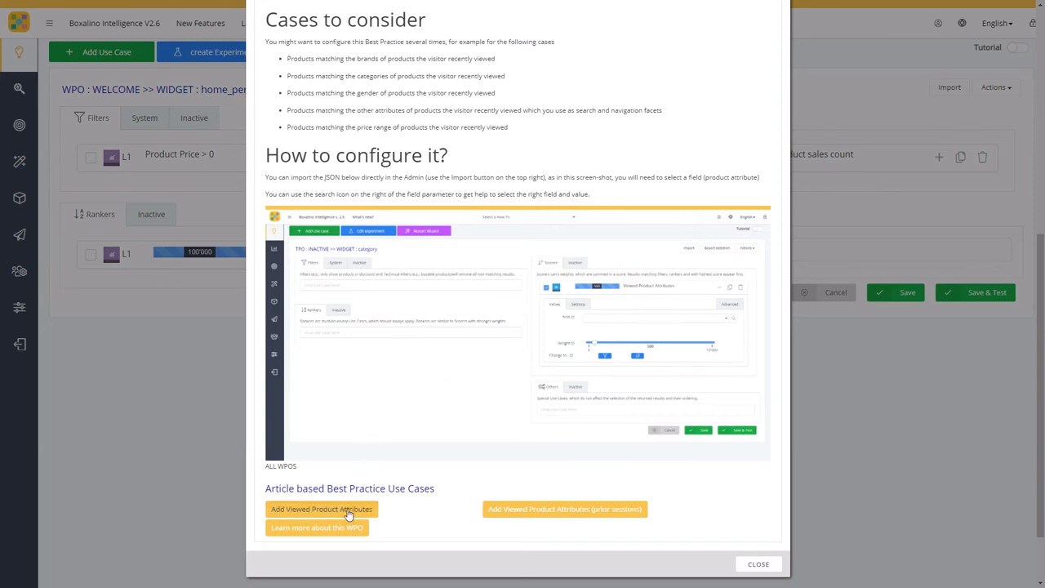
pyautogui.click(758, 565)
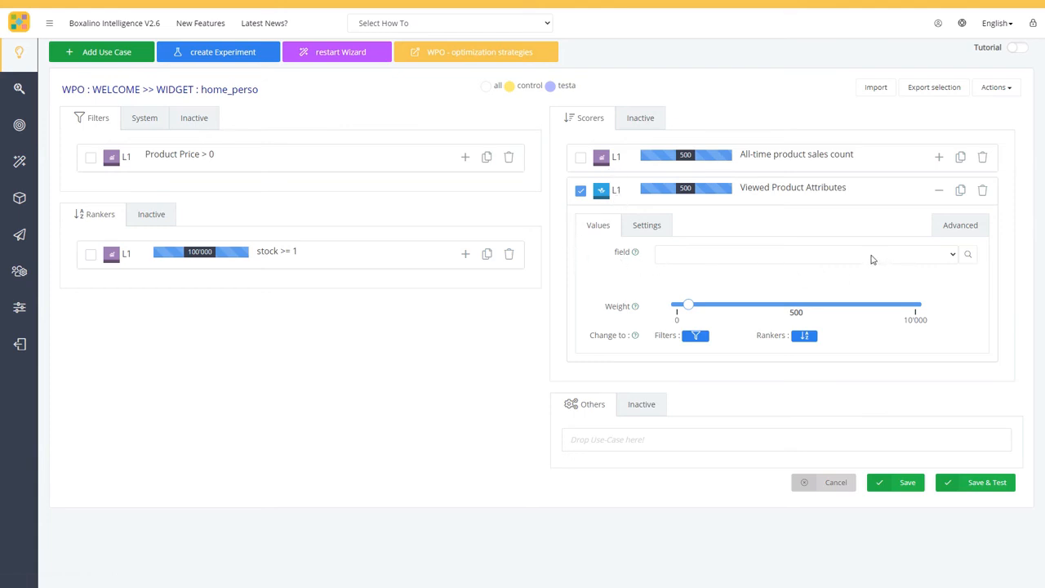
# Step: Browse the fields available for the Viewed Product Attributes scorer, including the Standard, BigQuery and BigQuery-Custom groups
pyautogui.click(950, 256)
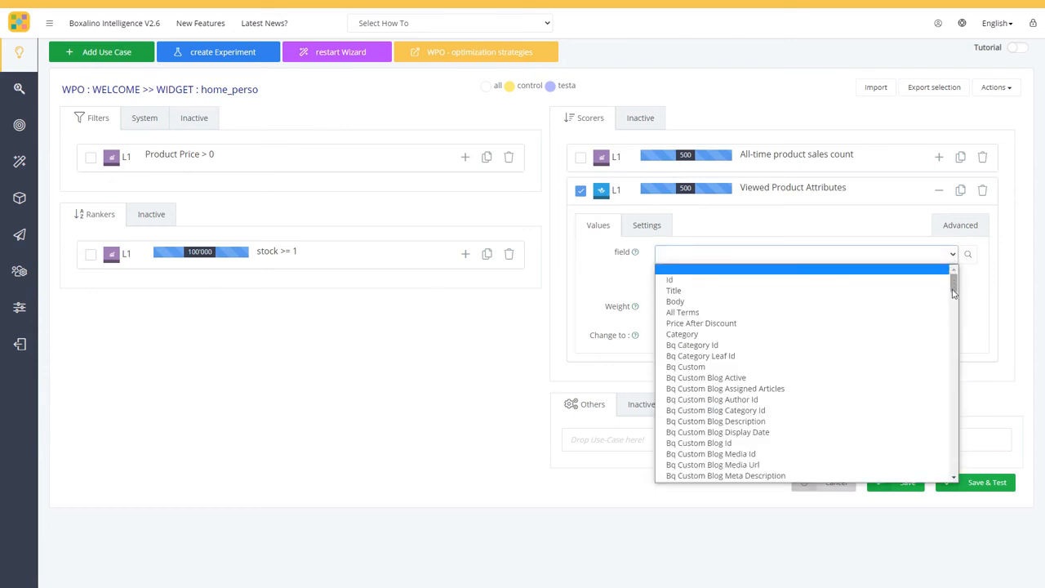
pyautogui.moveTo(952, 285)
pyautogui.mouseDown()
pyautogui.moveTo(950, 338)
pyautogui.moveTo(951, 278)
pyautogui.mouseUp()
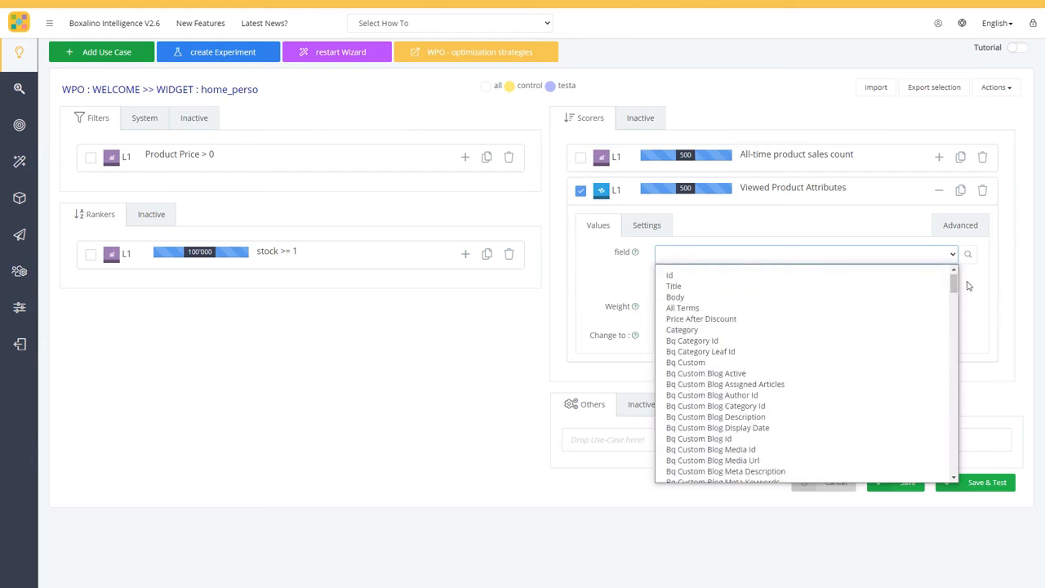
pyautogui.click(966, 281)
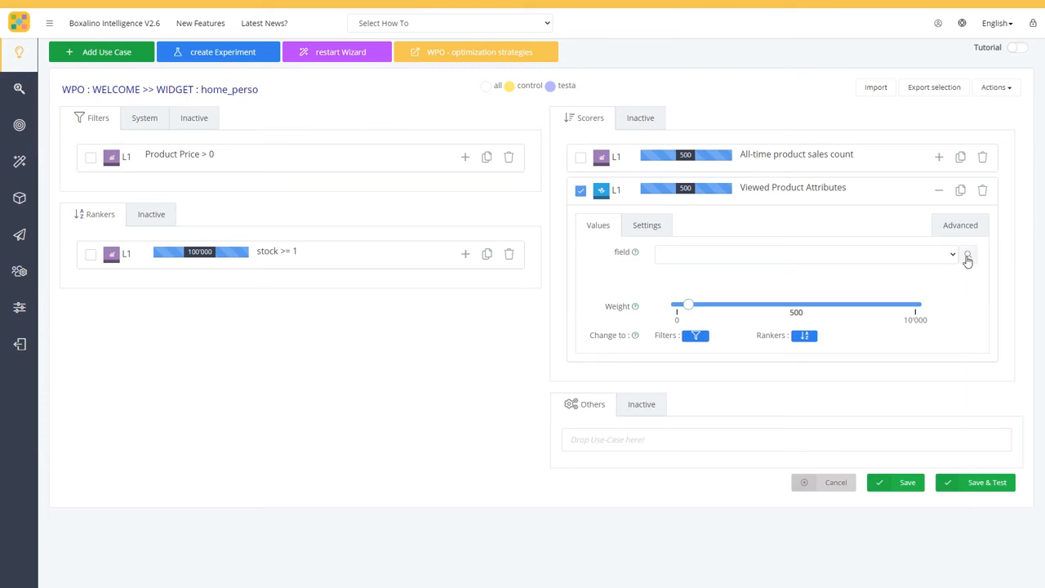
pyautogui.click(966, 256)
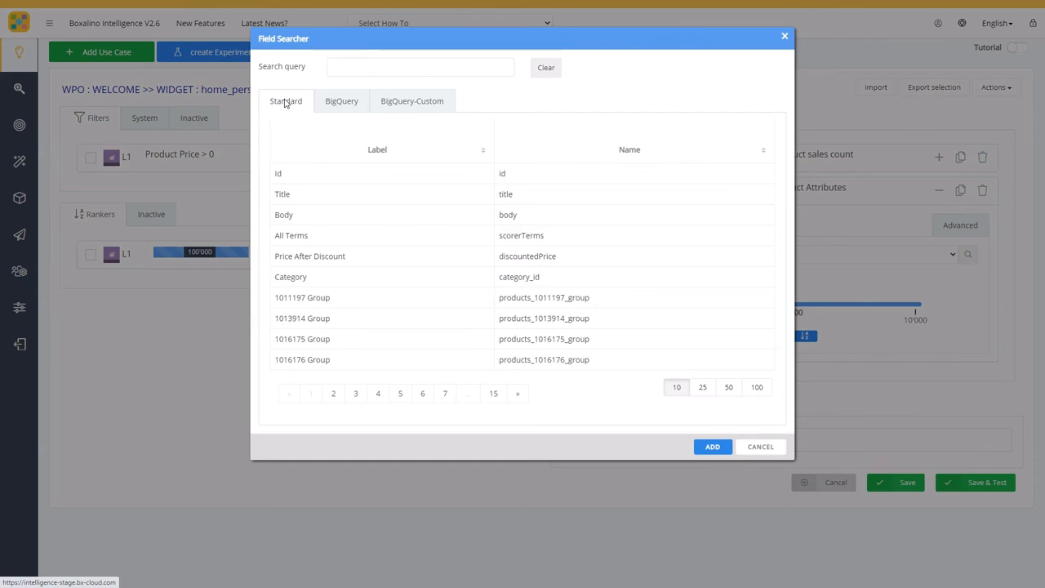
pyautogui.click(338, 102)
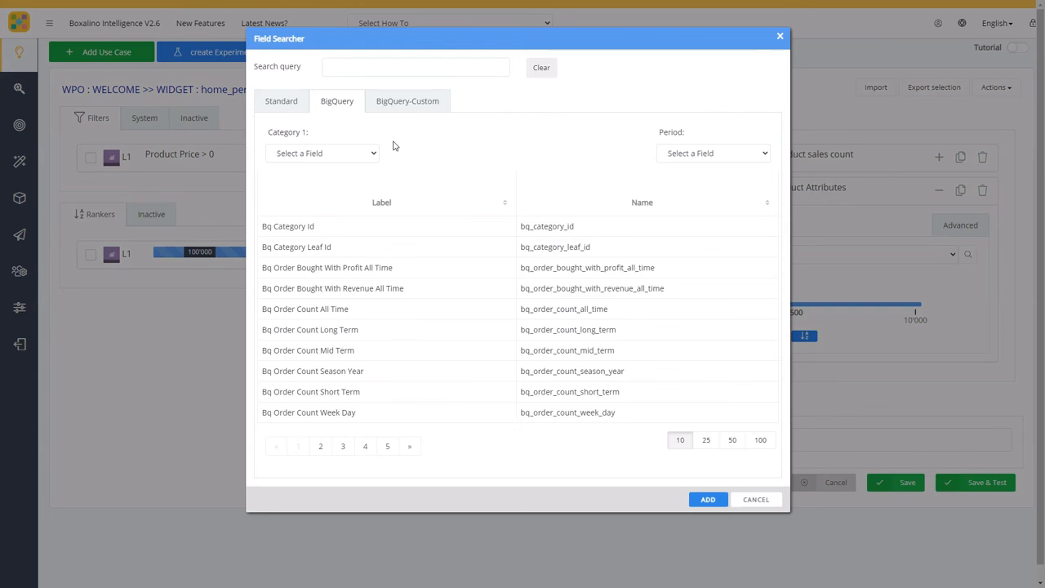
pyautogui.click(406, 106)
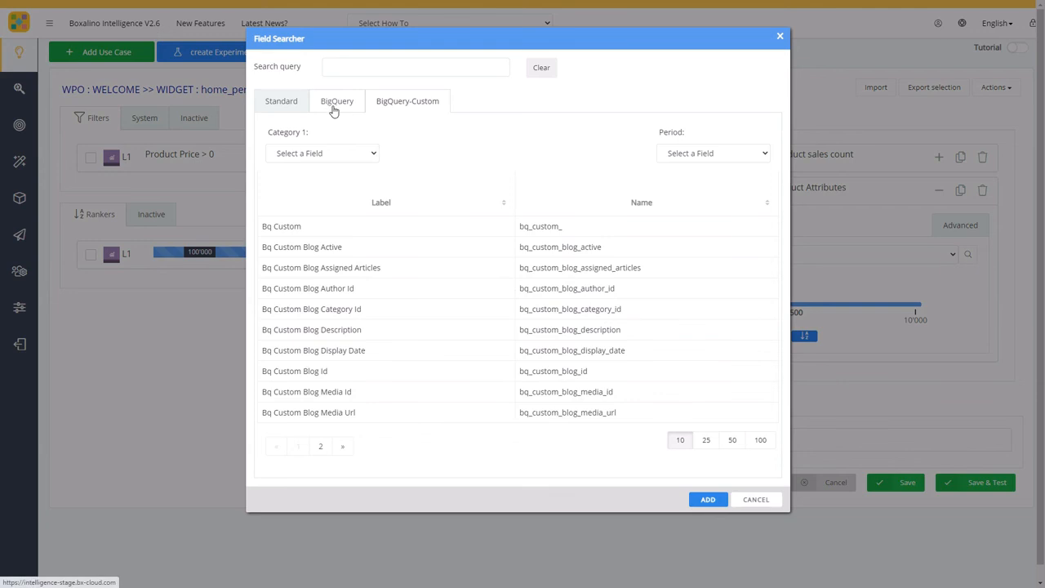
pyautogui.click(286, 103)
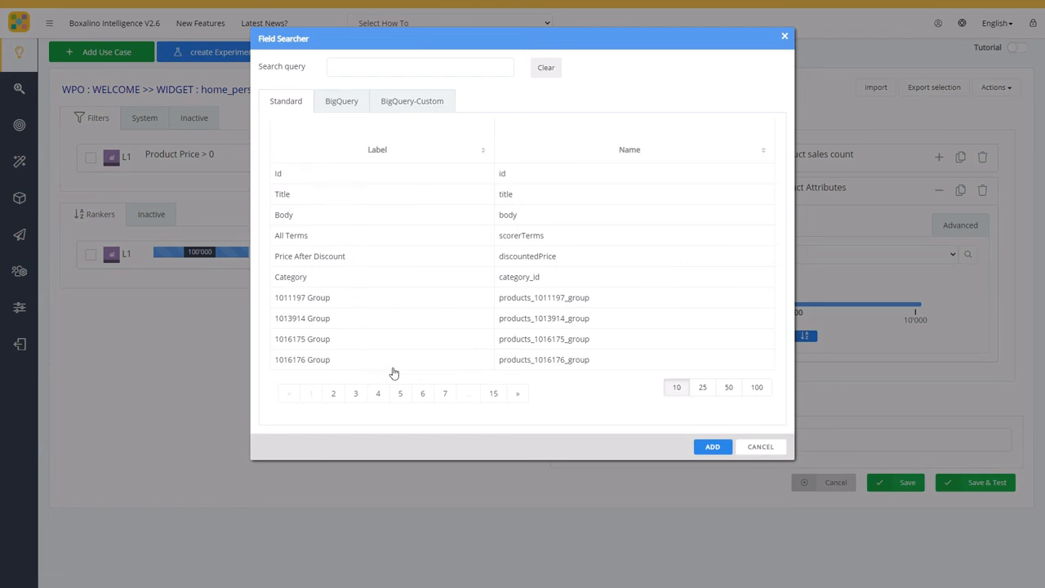
# Step: Search the fields for "brand" and set Brand as the field of the Viewed Product Attributes scorer
pyautogui.click(368, 66)
pyautogui.write('brand')
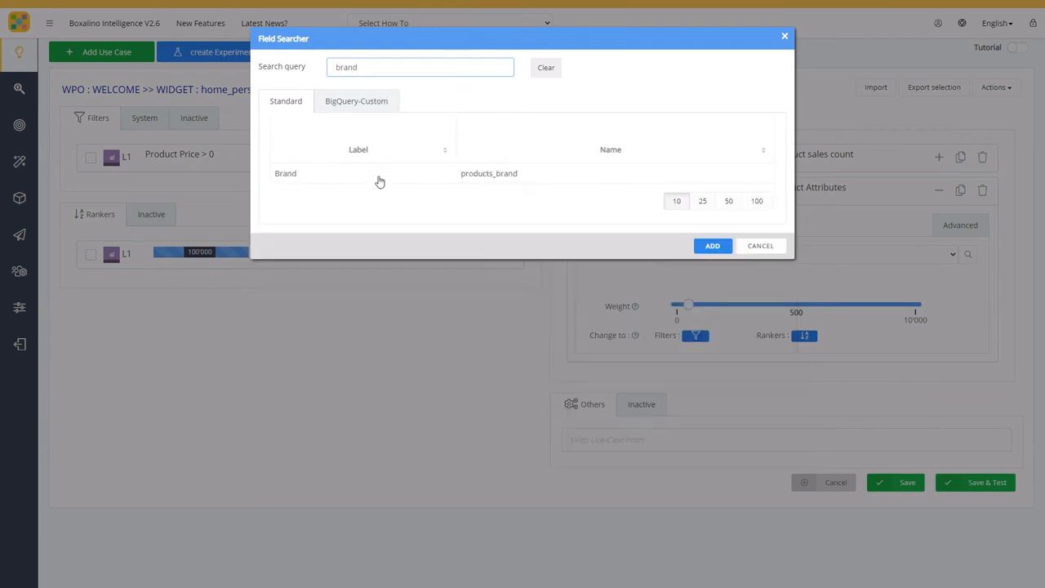
pyautogui.click(380, 173)
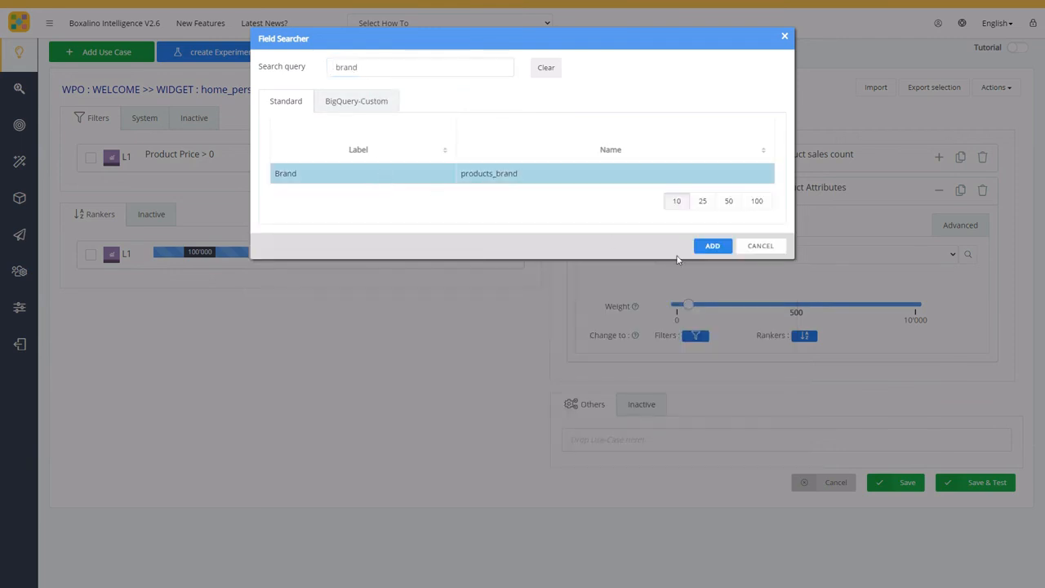
pyautogui.click(712, 246)
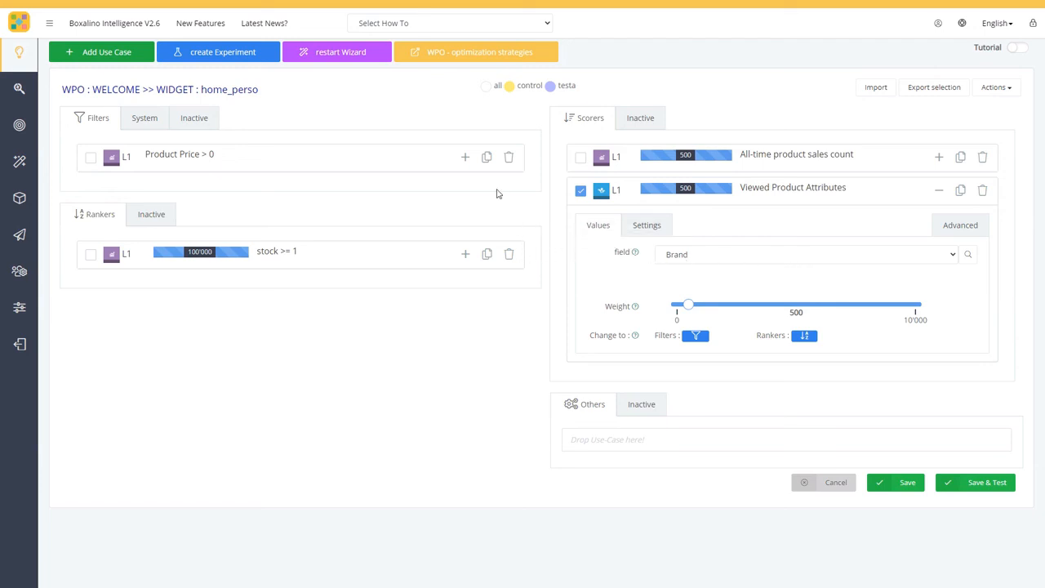
# Step: Add the Purchased Product Attributes use case from the "Purchases > Product Attributes" best practice in the WELCOME optimization strategies
pyautogui.click(443, 52)
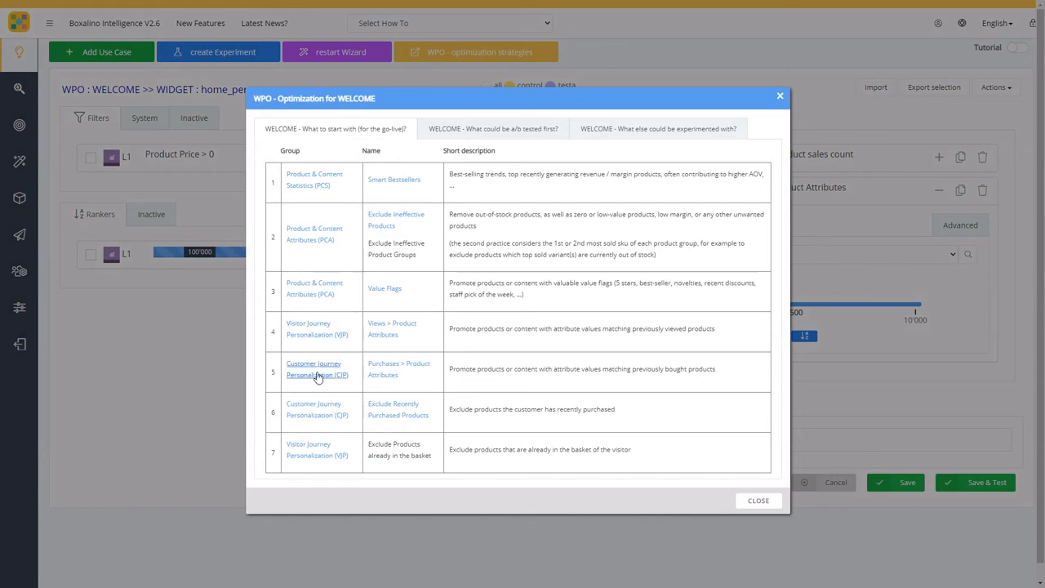
pyautogui.click(383, 378)
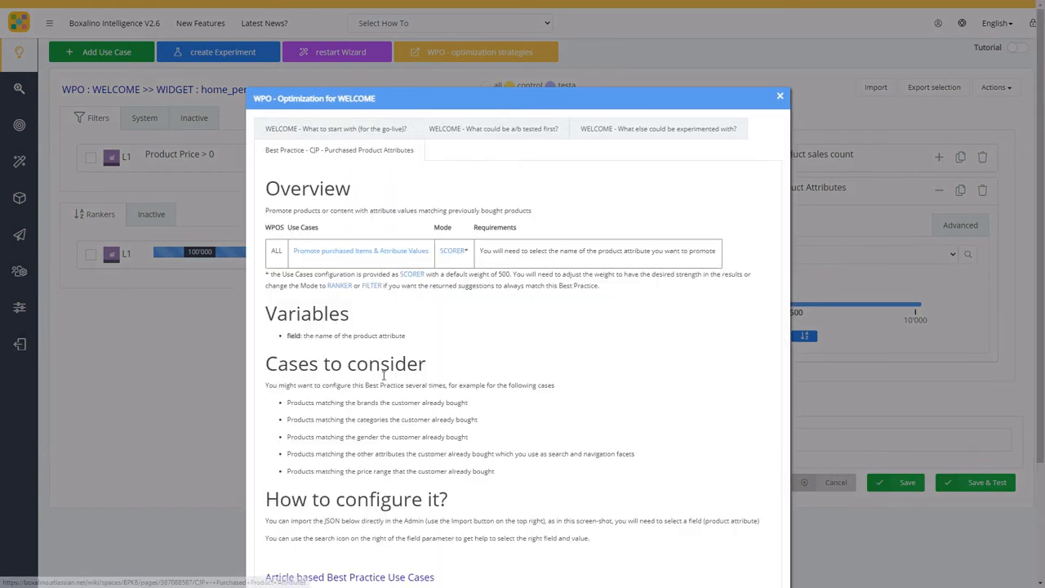
pyautogui.scroll(-5, 382, 359)
pyautogui.scroll(-2, 380, 334)
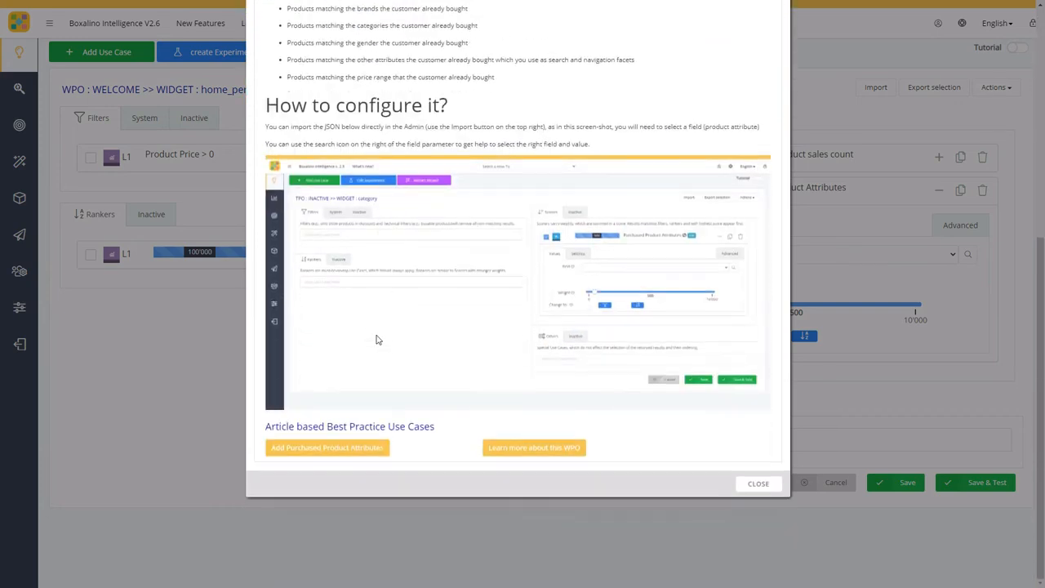
pyautogui.click(351, 451)
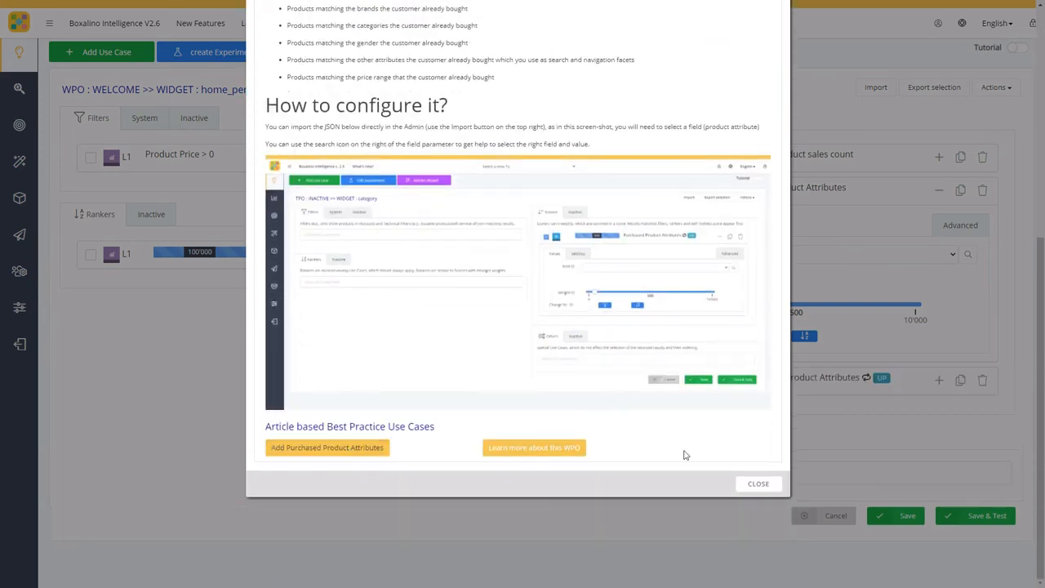
pyautogui.click(770, 483)
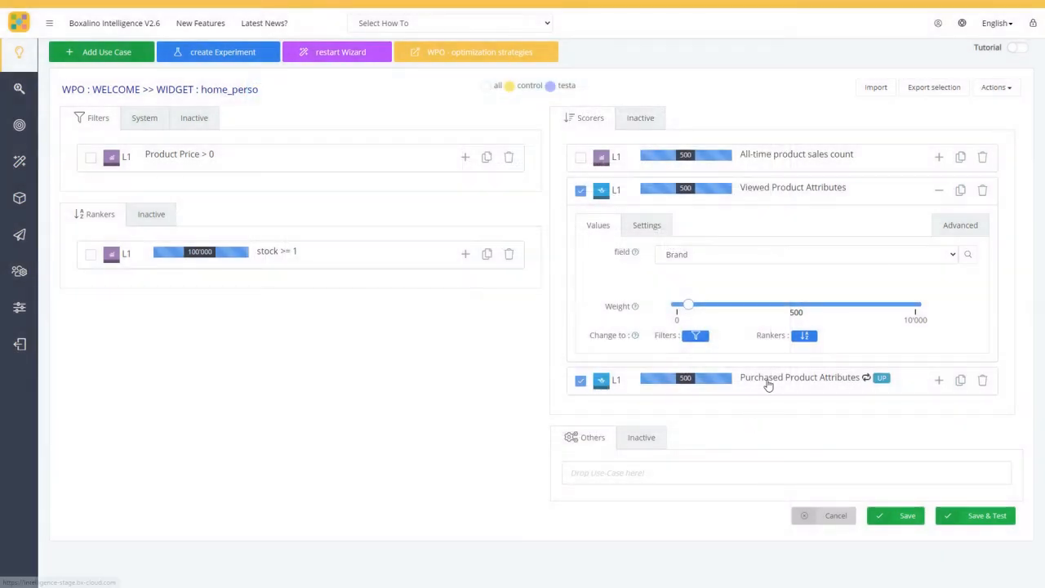
# Step: Set the field of the Purchased Product Attributes scorer to Brand
pyautogui.click(767, 378)
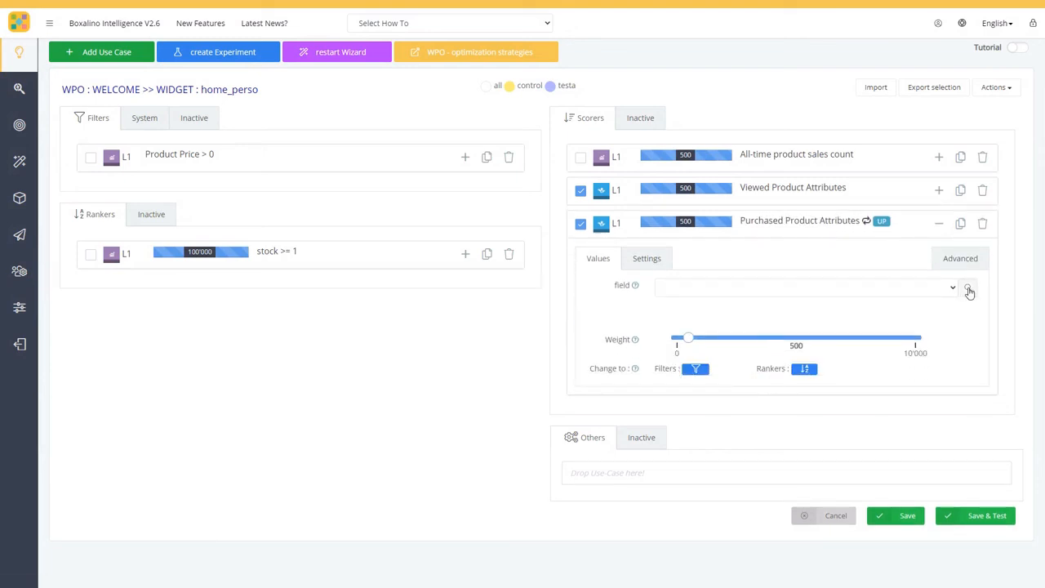
pyautogui.click(967, 290)
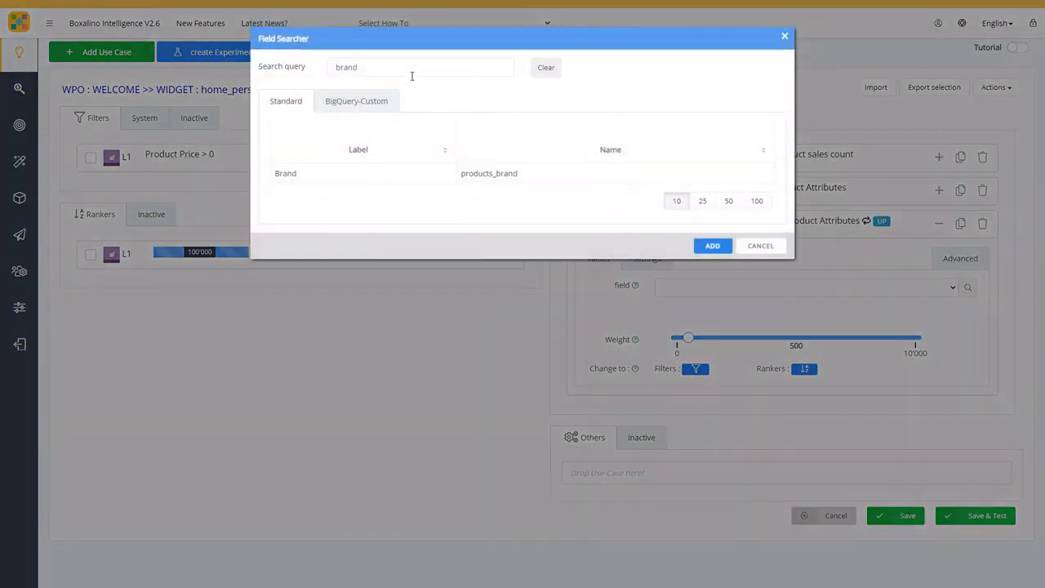
pyautogui.click(360, 174)
pyautogui.click(714, 249)
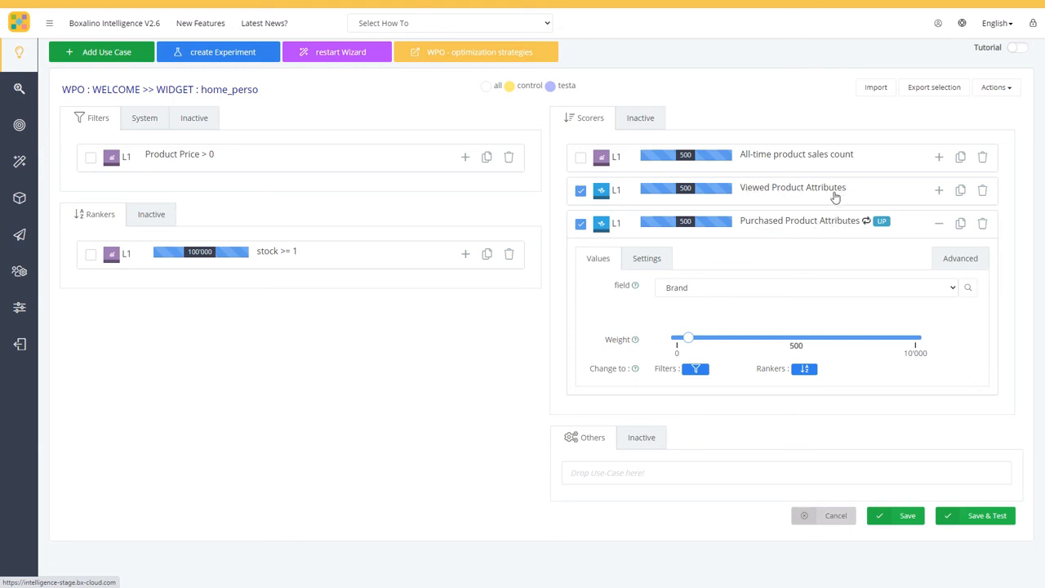
# Step: Rename the Purchased Product Attributes scorer as "Purchased Product Attributes - Brand"
pyautogui.click(649, 260)
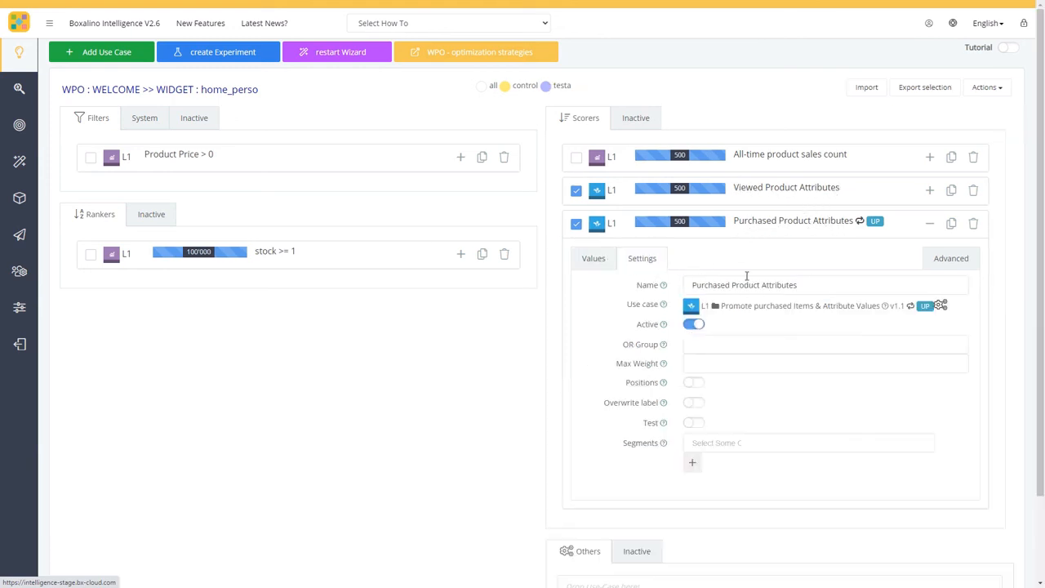
pyautogui.click(819, 279)
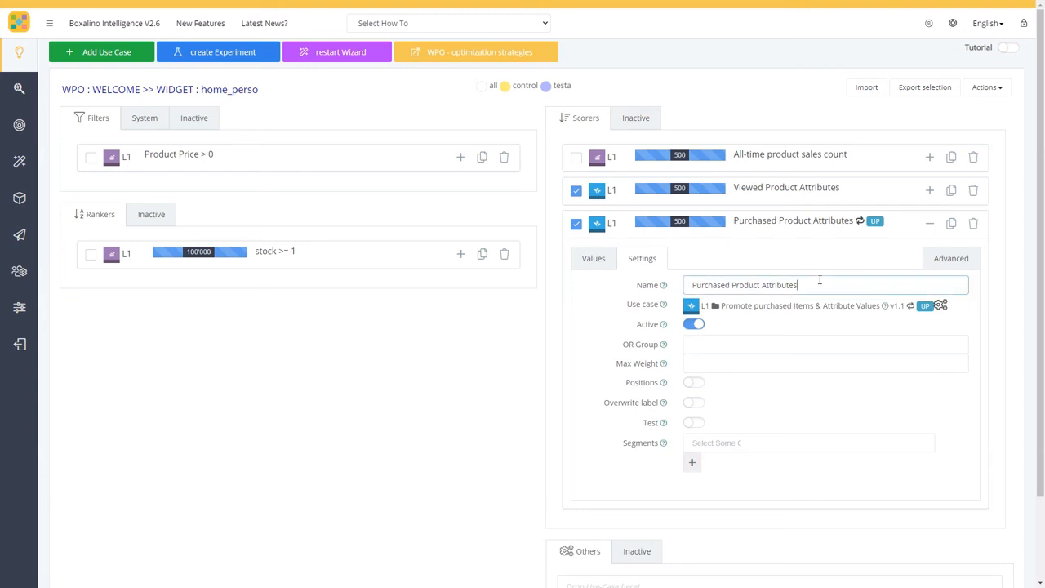
pyautogui.write('- Brand')
# Step: Rename the Viewed Product Attributes scorer as "Viewed Product Attributes - Brand"
pyautogui.click(786, 187)
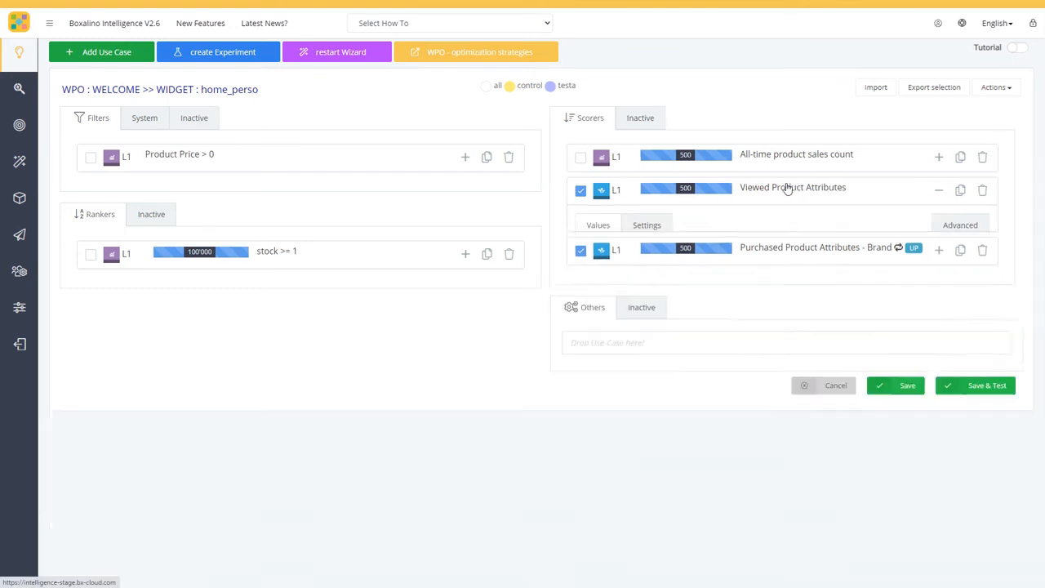
pyautogui.click(662, 234)
pyautogui.click(809, 252)
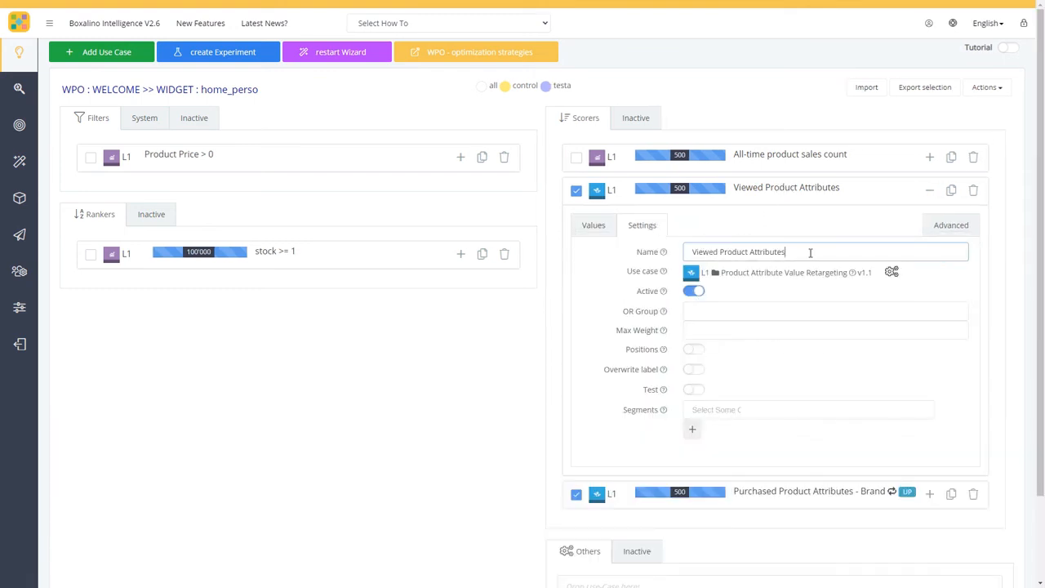
pyautogui.write('- Brand')
# Step: Rename the Viewed Product Attributes - Brand scorer as "Real-Time Personalization on brands" and collapse its settings
pyautogui.moveTo(834, 251); pyautogui.dragTo(661, 254)
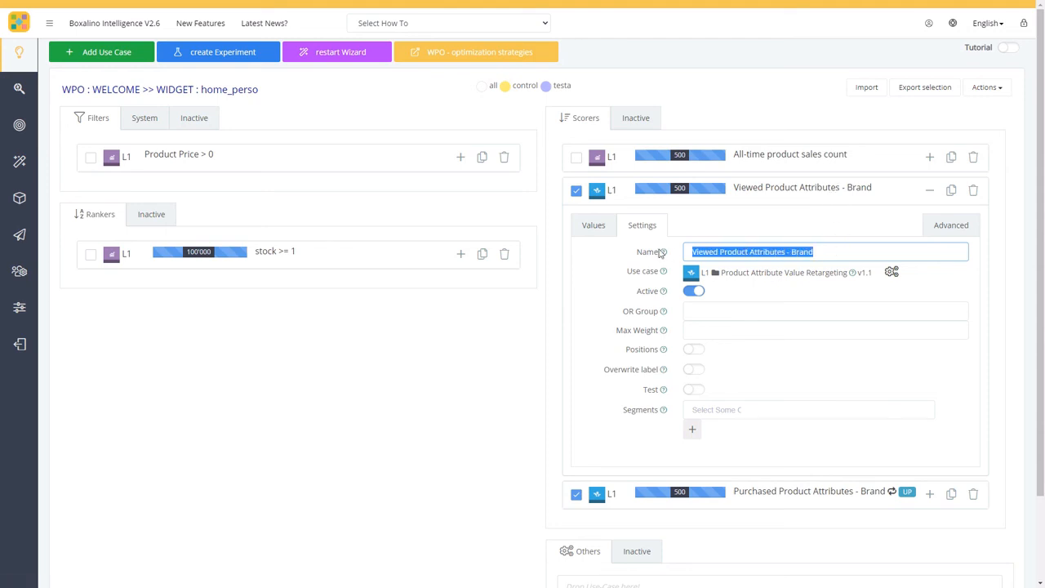
pyautogui.write('Real-Tiem')
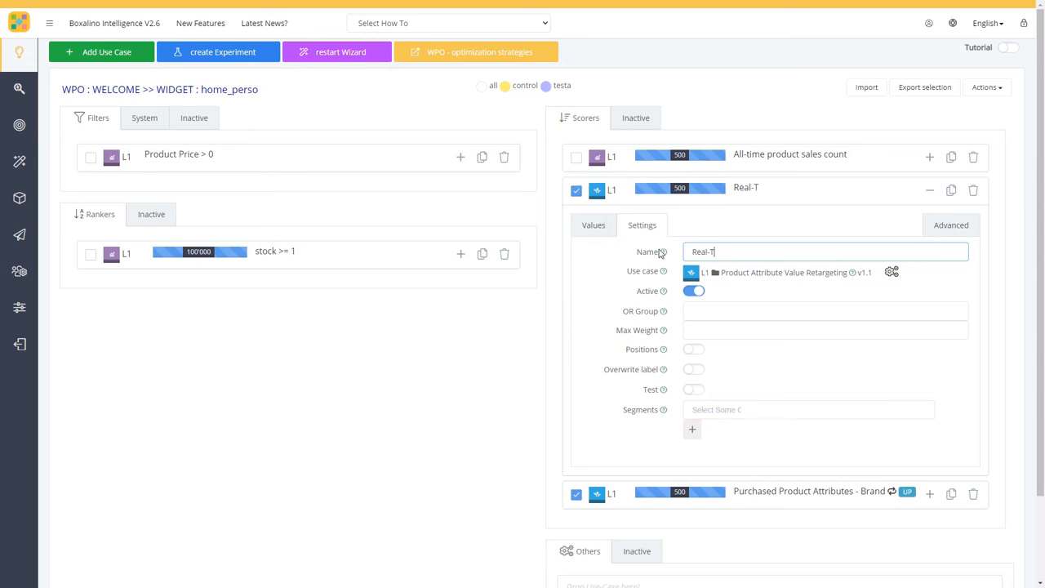
pyautogui.press('BackSpace')
pyautogui.press('BackSpace')
pyautogui.press('BackSpace')
pyautogui.write('ime Personalization')
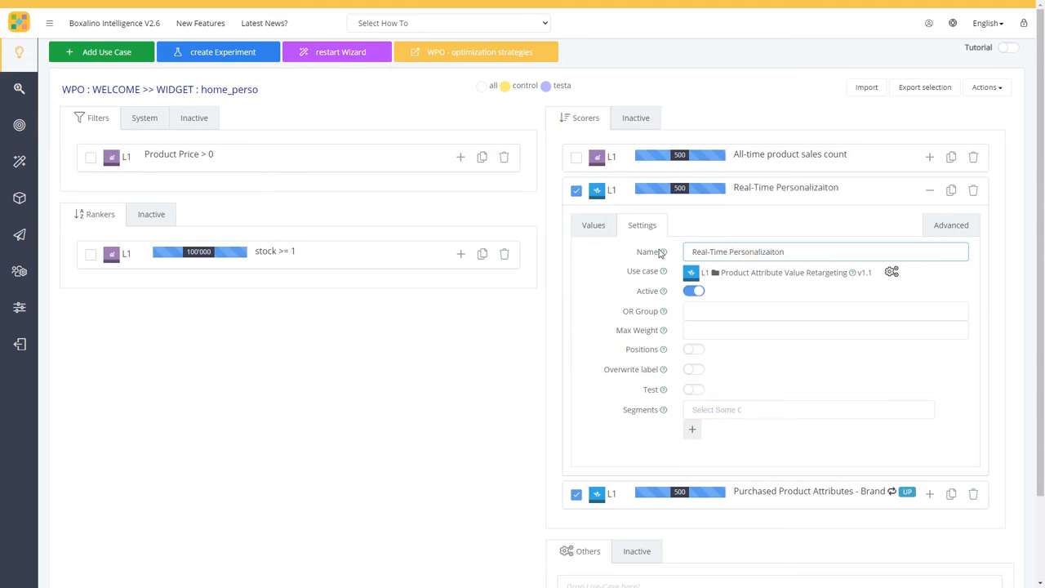
pyautogui.press('BackSpace')
pyautogui.press('BackSpace')
pyautogui.press('BackSpace')
pyautogui.press('BackSpace')
pyautogui.write('tion on brands')
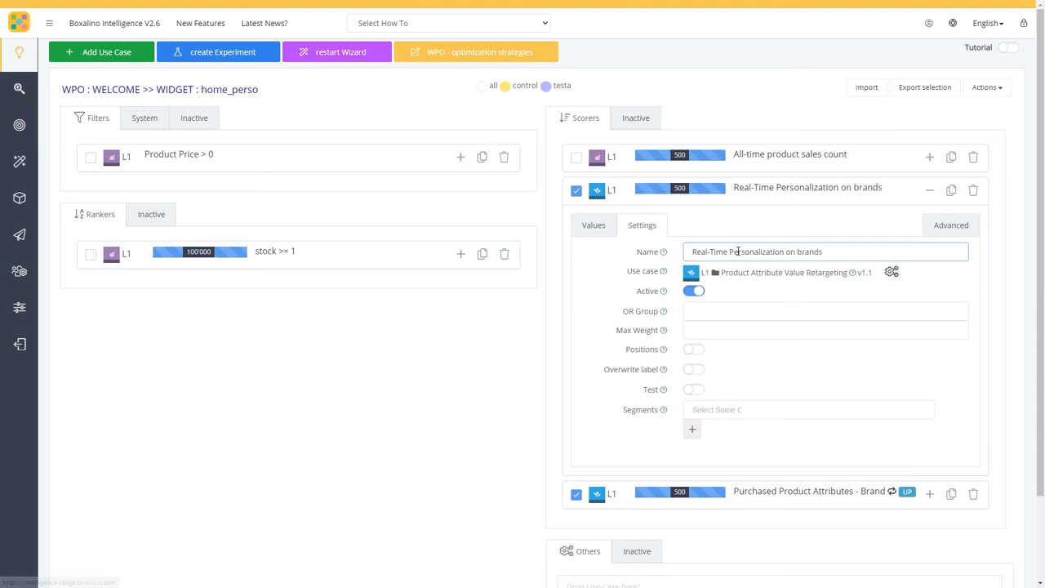
pyautogui.click(784, 189)
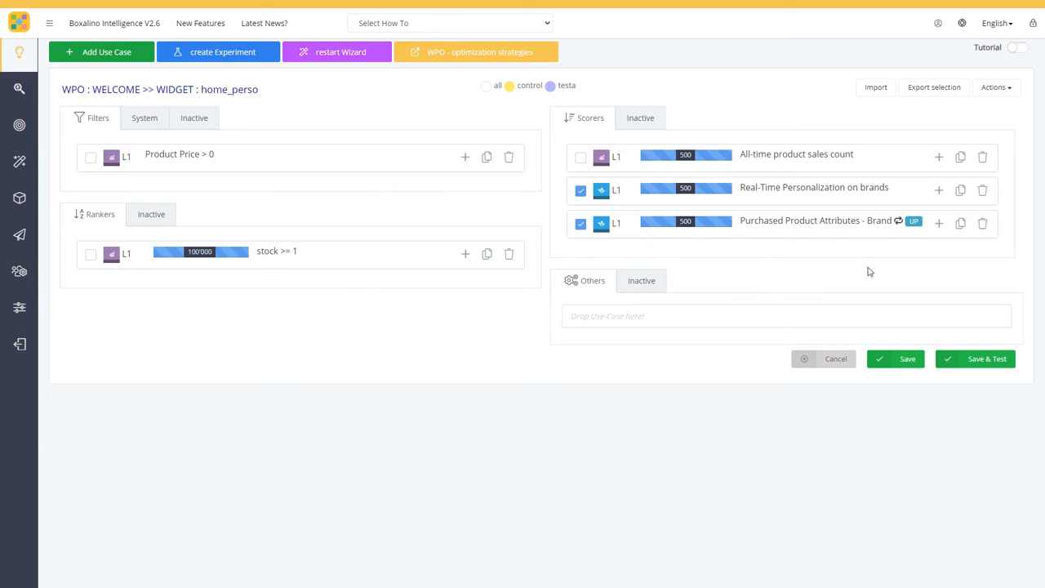
# Step: Deselect the two brand scorers, then save the home_perso widget and publish the configuration in test mode
pyautogui.click(579, 195)
pyautogui.click(580, 225)
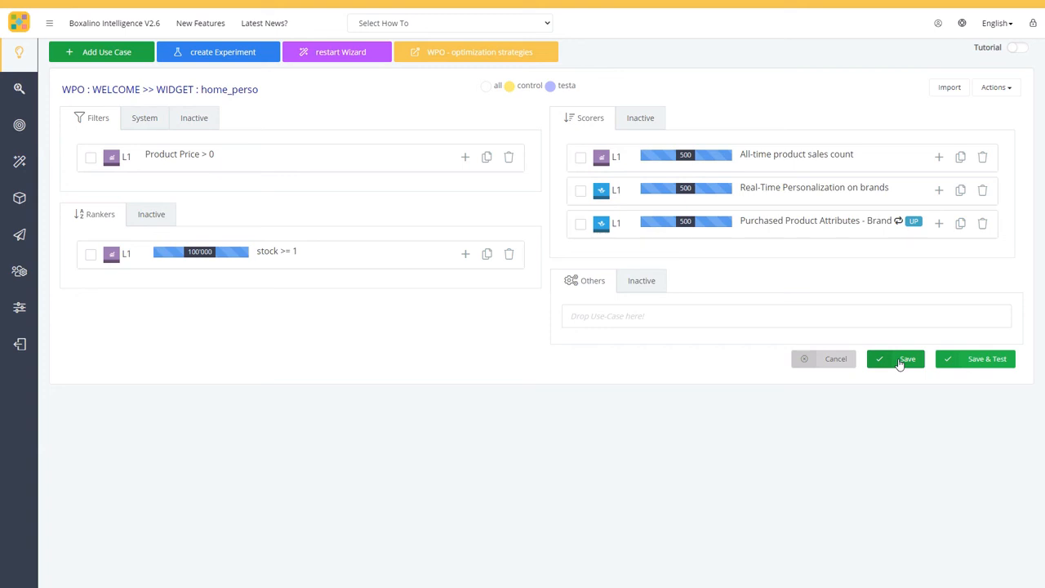
pyautogui.click(990, 364)
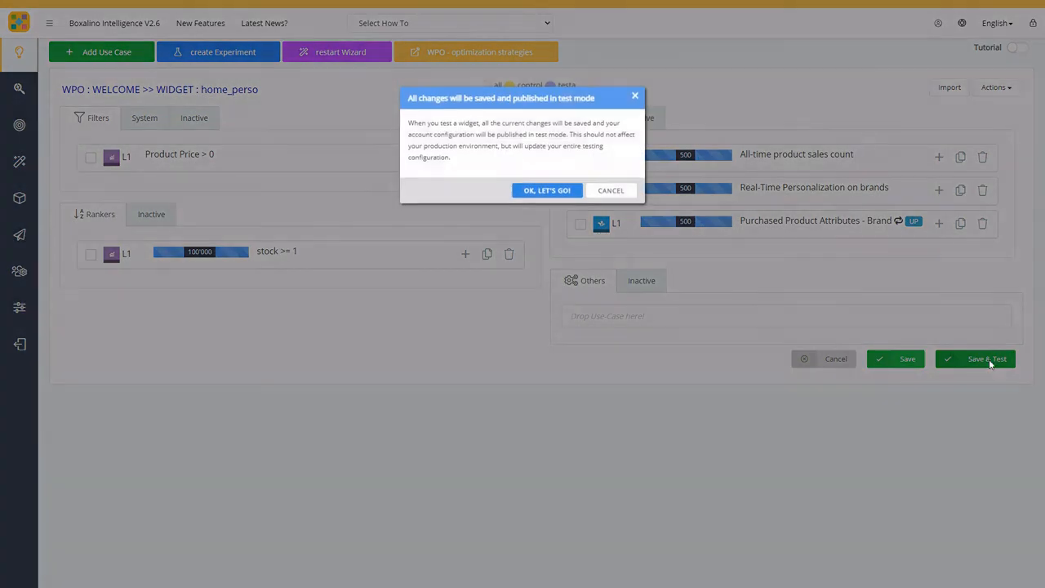
pyautogui.click(550, 188)
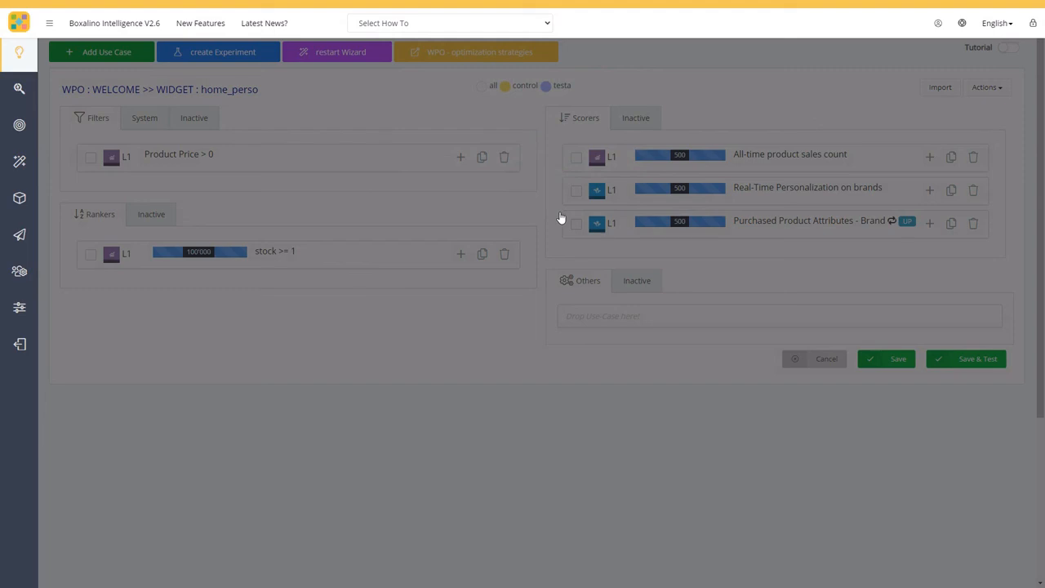